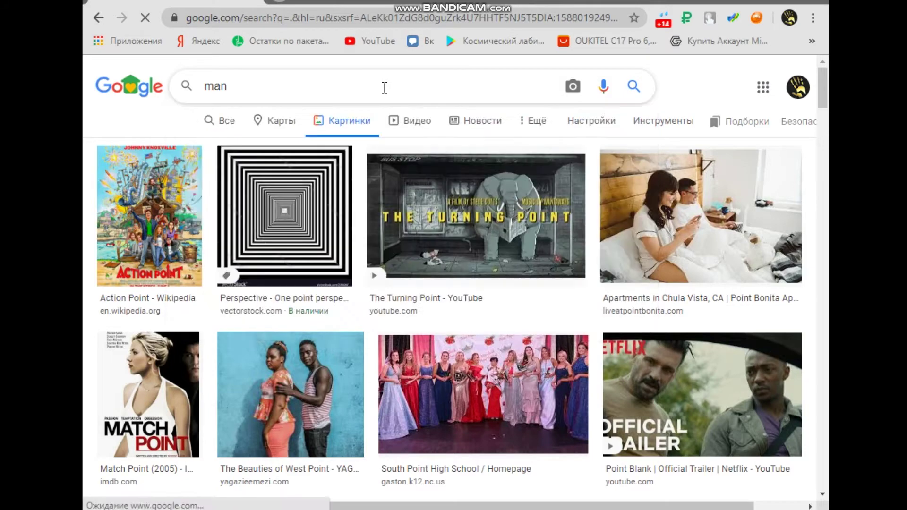
Browse the image results for "man" and open the photo of the bearded man in the blue T-shirt.
scroll(442, 272, "down", 10)
scroll(443, 272, "down", 10)
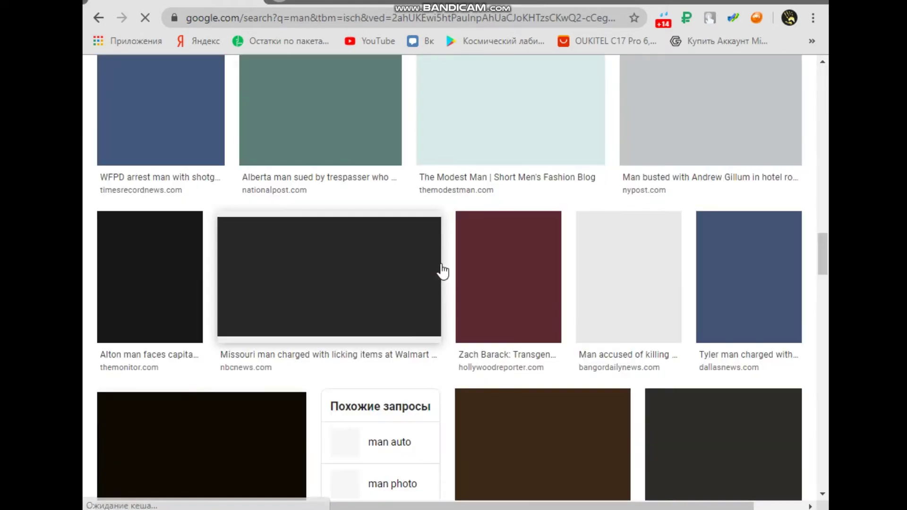
left_click(363, 263)
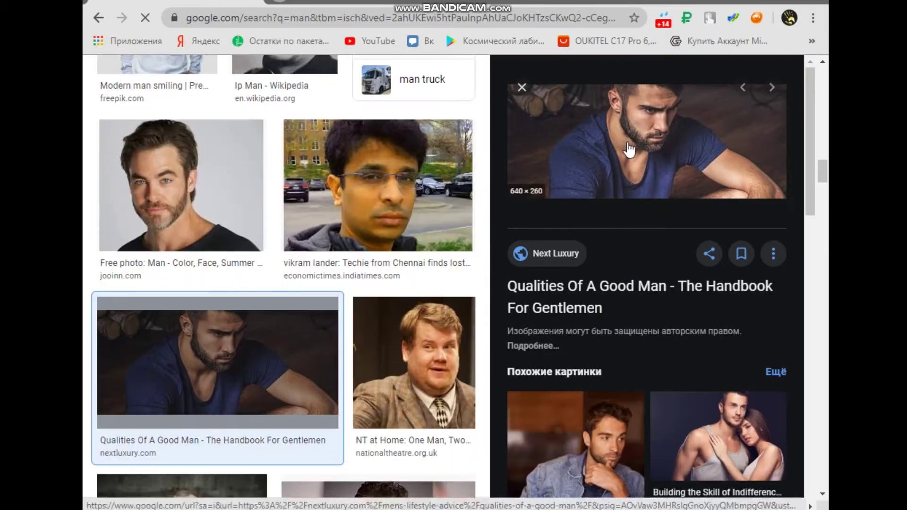
scroll(699, 304, "down", 2)
scroll(698, 142, "up", 2)
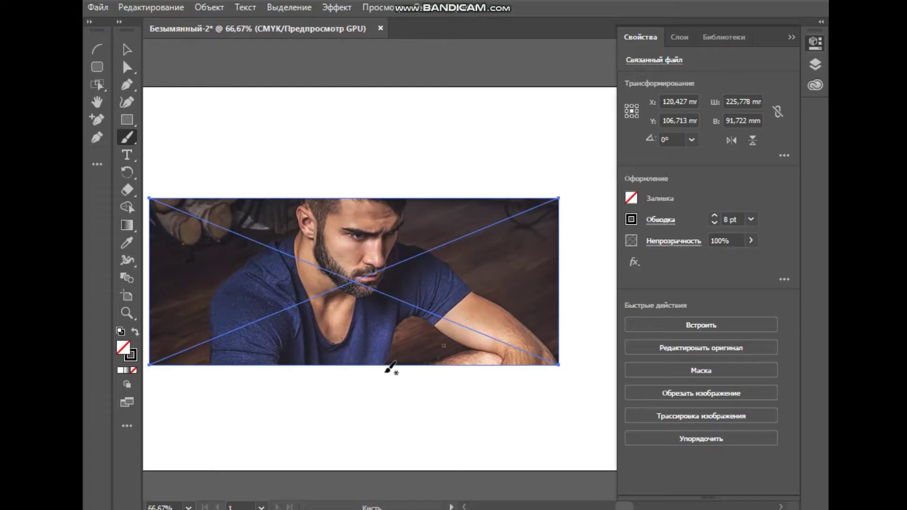
Enlarge the placed photo proportionally to the 297 mm artboard width and position it across the artboard.
scroll(390, 368, "down", 3)
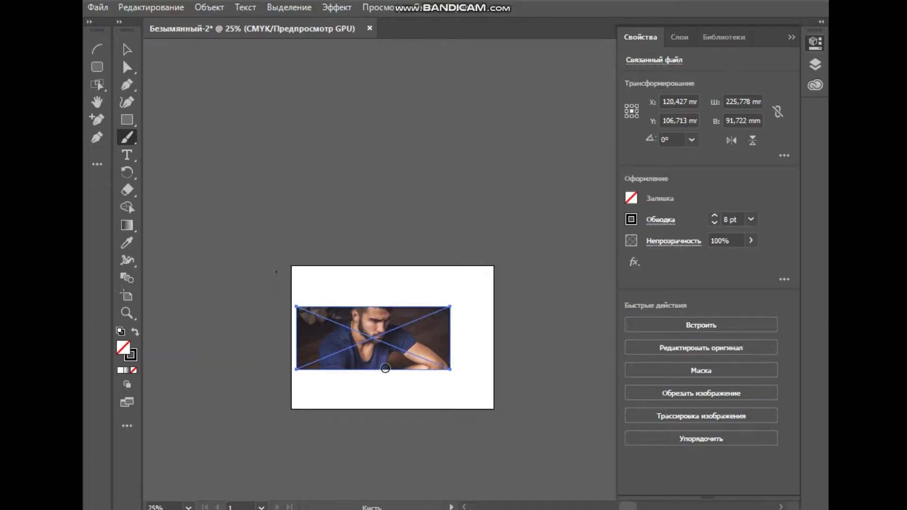
scroll(381, 370, "up", 2)
left_click_drag(302, 312, 293, 242)
left_click_drag(505, 301, 599, 368)
left_click_drag(385, 203, 384, 247)
scroll(385, 247, "down", 1)
Add a new layer above the photo, lock the photo's layer, and make the new layer active.
left_click(680, 37)
left_click(791, 37)
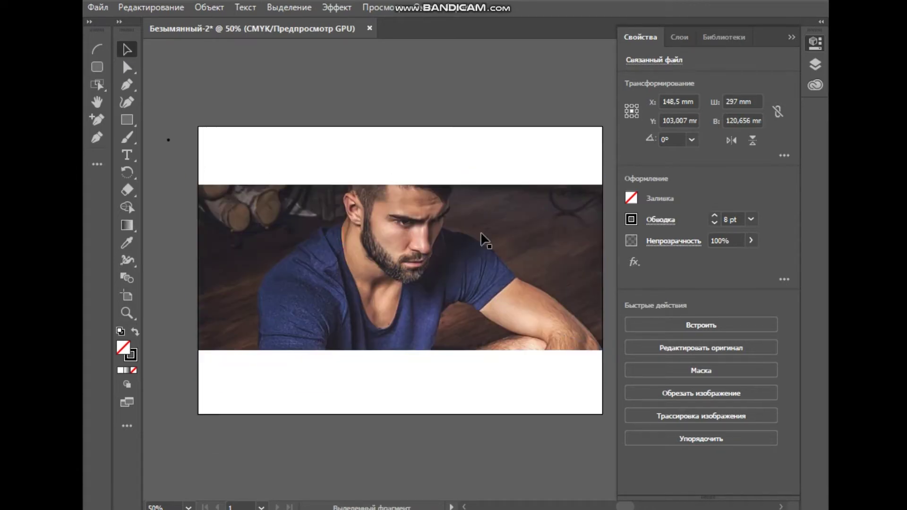
left_click(713, 49)
left_click(678, 75)
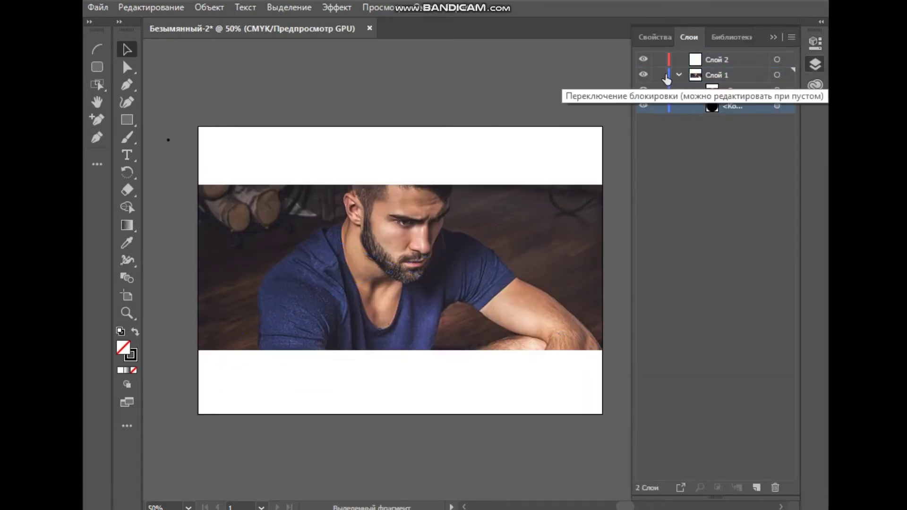
left_click(695, 60)
Start the T-shirt outline with the Pen tool and a 3 pt black stroke, tracing from the ear around the neckline to the chin.
scroll(299, 237, "up", 3)
key("p")
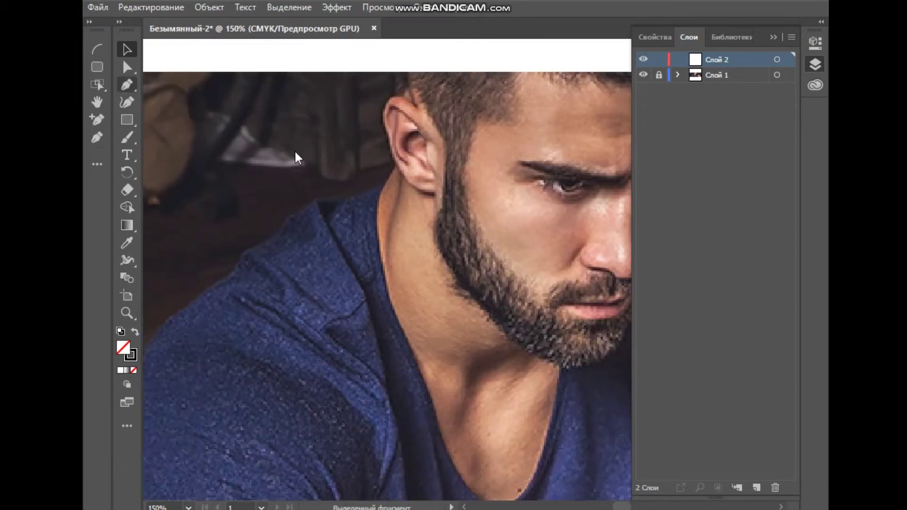
left_click(660, 38)
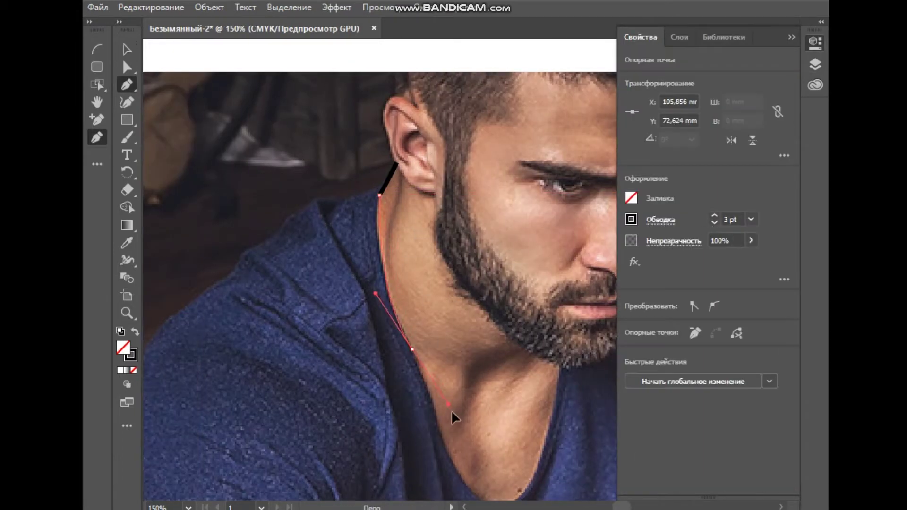
scroll(452, 418, "down", 3)
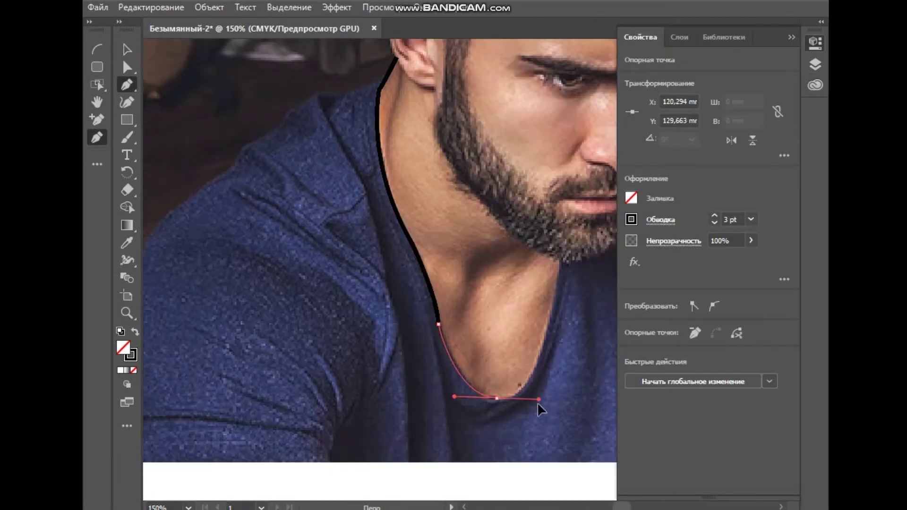
scroll(492, 379, "right", 4)
scroll(492, 379, "up", 2)
left_click(439, 314)
scroll(475, 259, "right", 3)
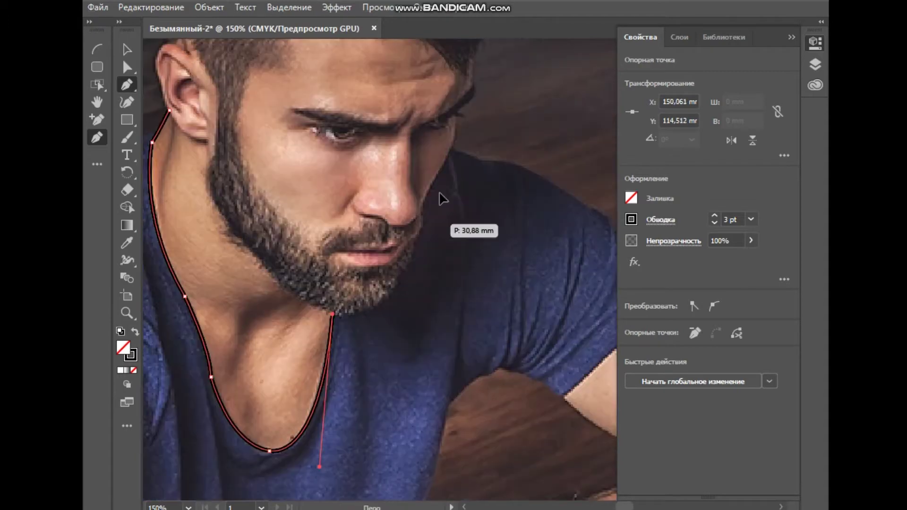
Continue the T-shirt path up the jaw and cheek edge and over the far shoulder to the sleeve.
left_click_drag(469, 134, 411, 138)
scroll(411, 138, "up", 5)
scroll(411, 139, "down", 3)
left_click_drag(392, 255, 397, 294)
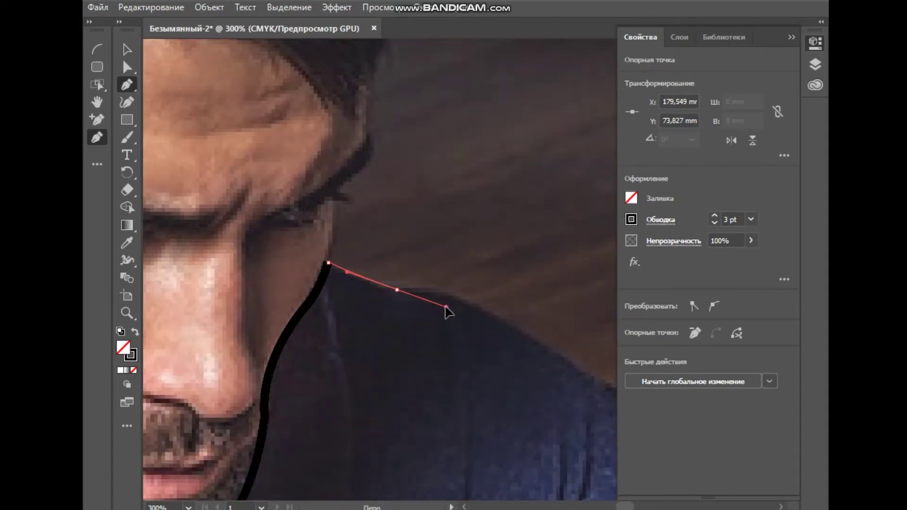
left_click_drag(446, 307, 446, 307)
scroll(446, 307, "right", 3)
scroll(468, 375, "down", 3)
scroll(519, 415, "right", 3)
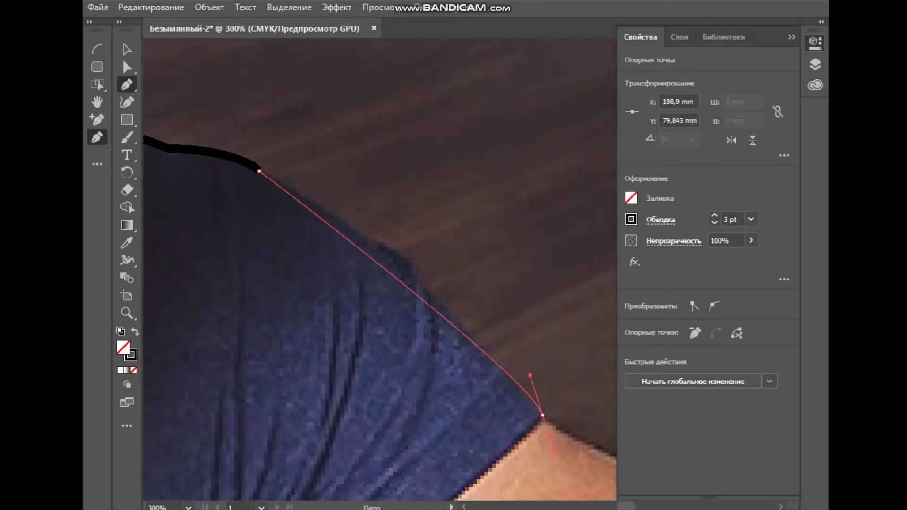
Trace the sleeve hem, the underarm curve and the shirt's side down to the photo's lower edge.
scroll(522, 344, "down", 3)
left_click_drag(481, 264, 487, 260)
left_click(349, 350)
scroll(183, 405, "up", 3)
left_click_drag(361, 307, 286, 466)
scroll(360, 317, "down", 3)
left_click(324, 404)
scroll(324, 404, "down", 3)
scroll(360, 360, "up", 2)
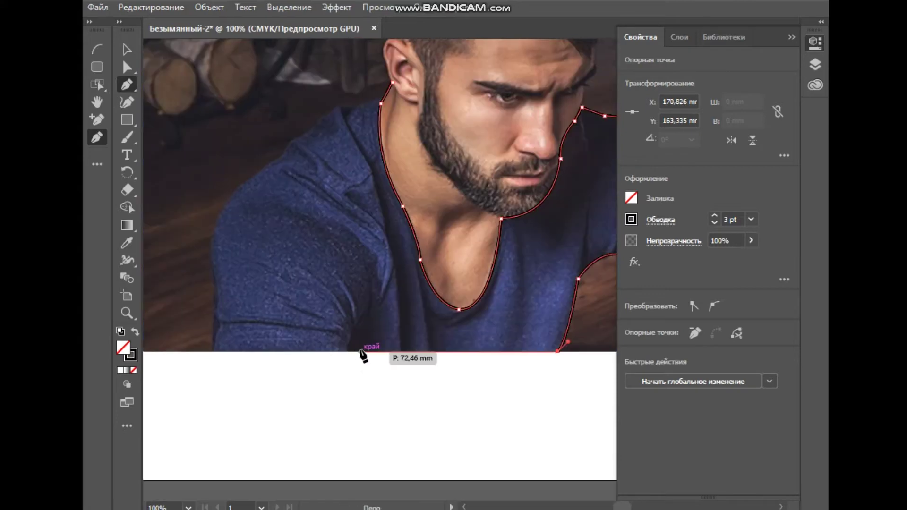
Finish the T-shirt outline along the photo's lower edge, around the near sleeve and over the near shoulder to the neck.
left_click(346, 352)
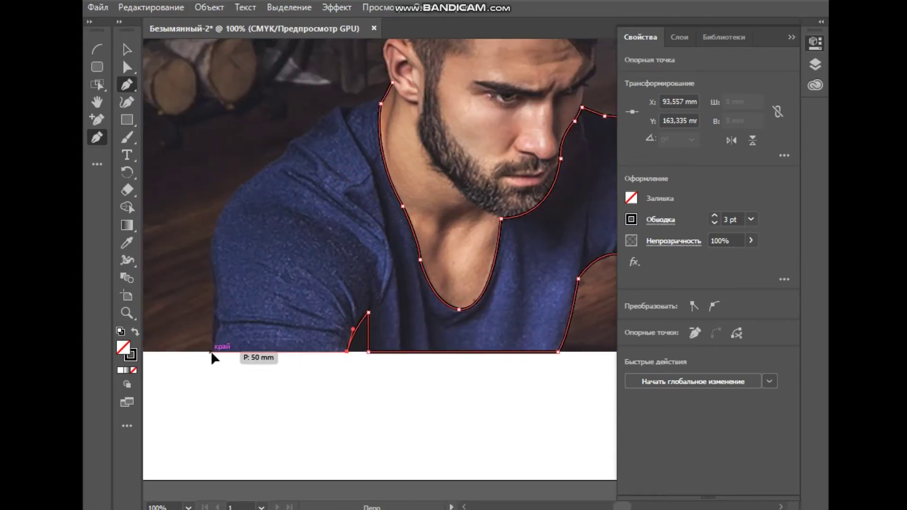
scroll(254, 178, "up", 2)
left_click(340, 162)
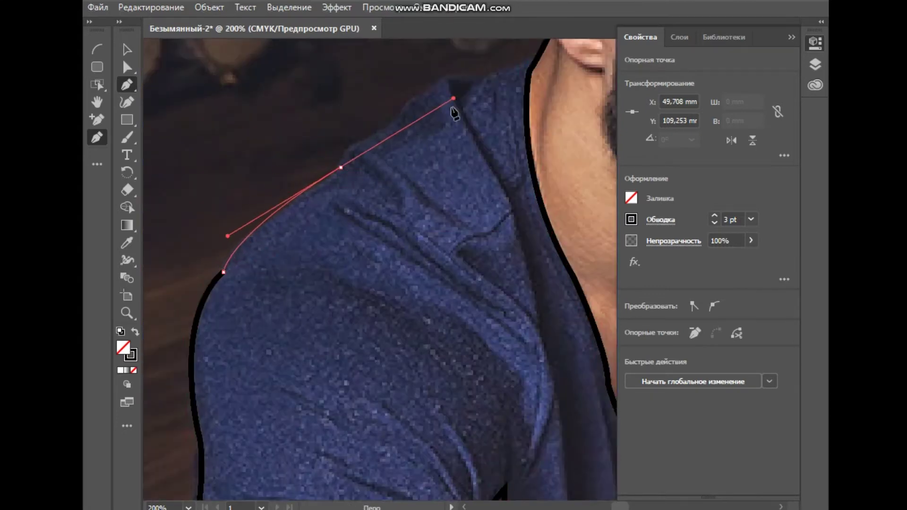
left_click_drag(374, 186, 393, 181)
left_click(446, 133)
scroll(463, 134, "up", 3)
left_click(480, 133)
left_click(518, 137)
scroll(518, 137, "up", 1)
scroll(377, 189, "right", 3)
left_click(127, 66)
left_click_drag(435, 156, 479, 85)
key("ctrl+z")
key("ctrl+shift+a")
Outline the bare arm with the Pen tool, from the sleeve hem to the photo's lower edge and back to the hem.
key("ctrl+0")
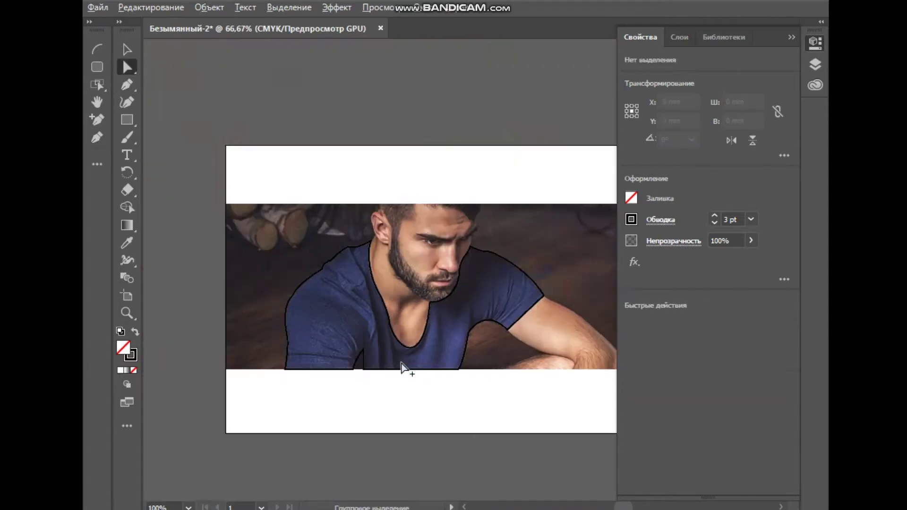
key("p")
scroll(400, 361, "up", 2)
left_click(265, 290)
left_click(406, 370)
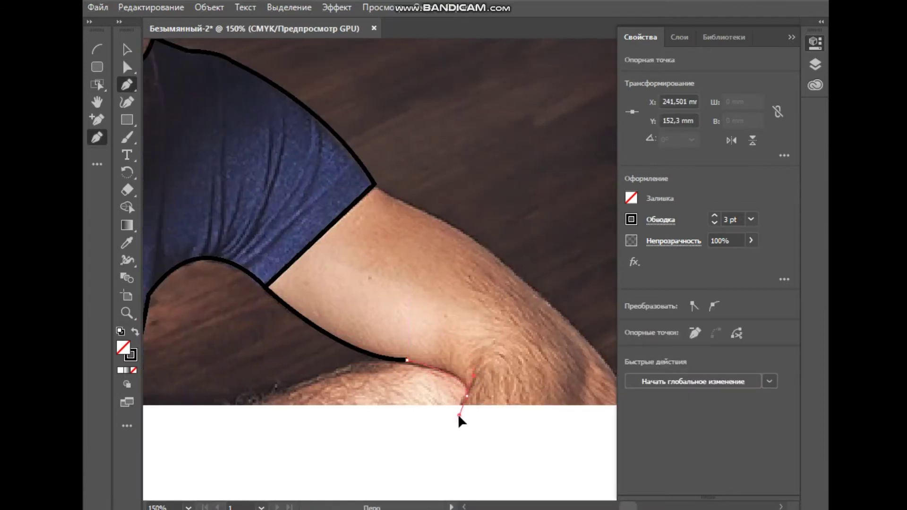
scroll(458, 414, "up", 4)
left_click_drag(471, 385, 474, 392)
scroll(473, 392, "down", 5)
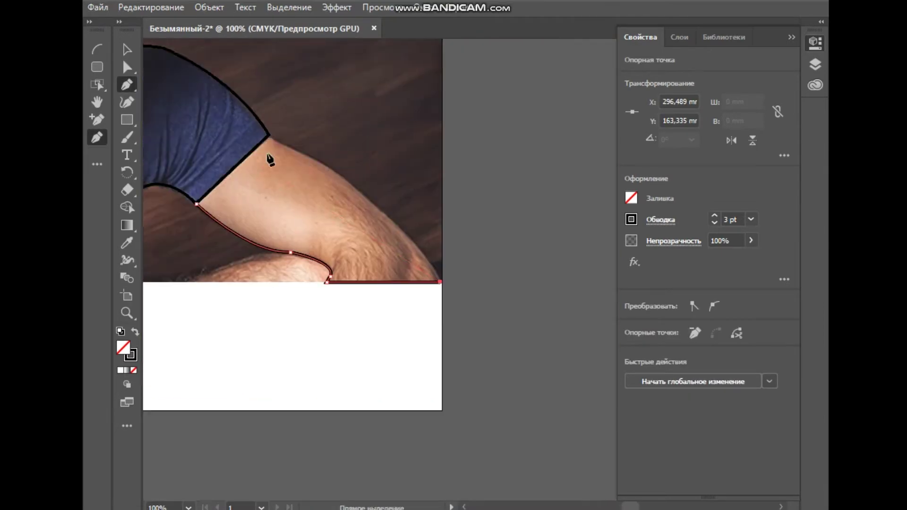
left_click_drag(287, 136, 192, 99)
left_click_drag(345, 167, 288, 137)
left_click(215, 202)
Draw an ellipse with a 1 pt stroke over the iris of the near eye.
scroll(400, 326, "left", 10)
scroll(401, 326, "up", 4)
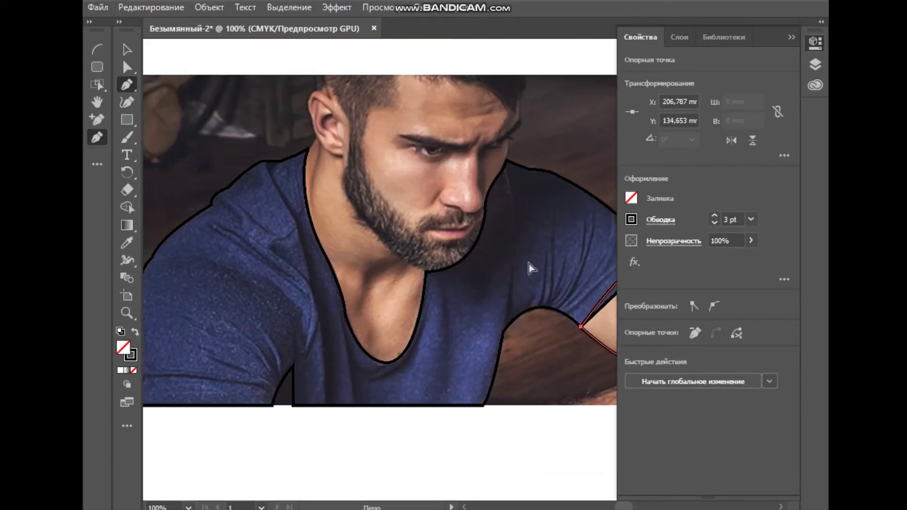
scroll(528, 264, "up", 8)
left_click_drag(127, 120, 182, 129)
left_click_drag(320, 138, 413, 189)
left_click(714, 222)
left_click(714, 222)
mouse_move(366, 163)
left_mouse_down()
mouse_move(466, 142)
mouse_move(361, 164)
left_mouse_up()
left_click_drag(360, 137, 361, 120)
Delete the upper anchor of the iris ellipse so that only its lower half is left.
key("a")
left_click_drag(287, 97, 431, 146)
key("Delete")
scroll(287, 223, "down", 2)
Duplicate the half ellipse and enlarge the copy around the iris to outline the near eye.
left_click(324, 206)
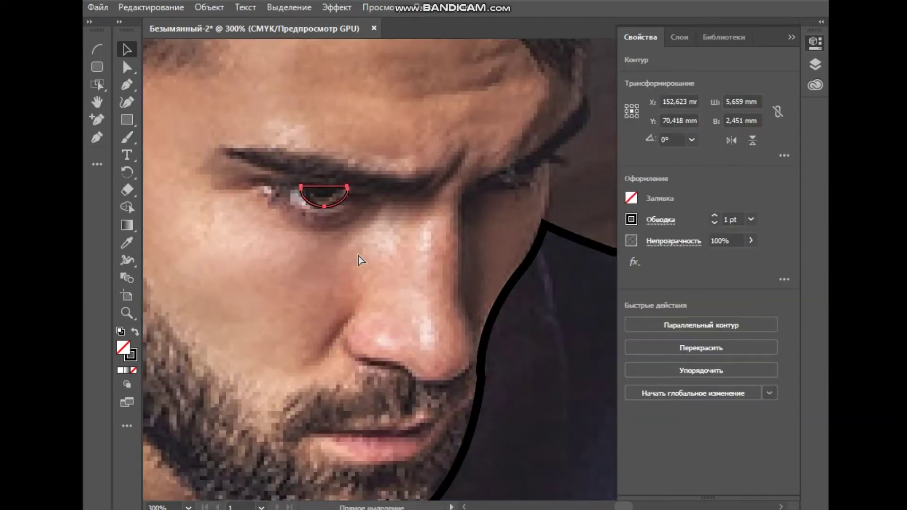
left_click_drag(385, 220, 386, 220)
left_click(298, 237)
left_click(283, 227)
scroll(231, 281, "down", 3)
scroll(232, 281, "up", 3)
Paint both eyebrows over the photo with thick black Paintbrush strokes.
key("b")
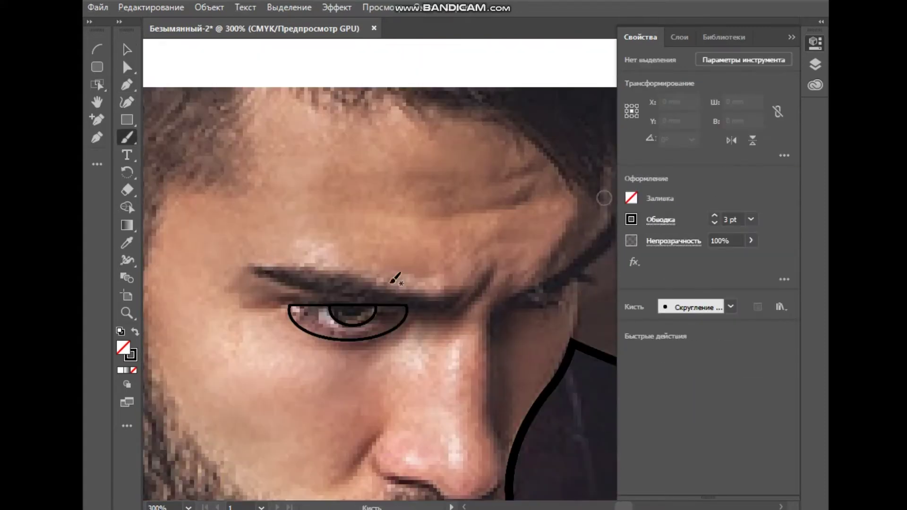
left_click_drag(350, 284, 480, 273)
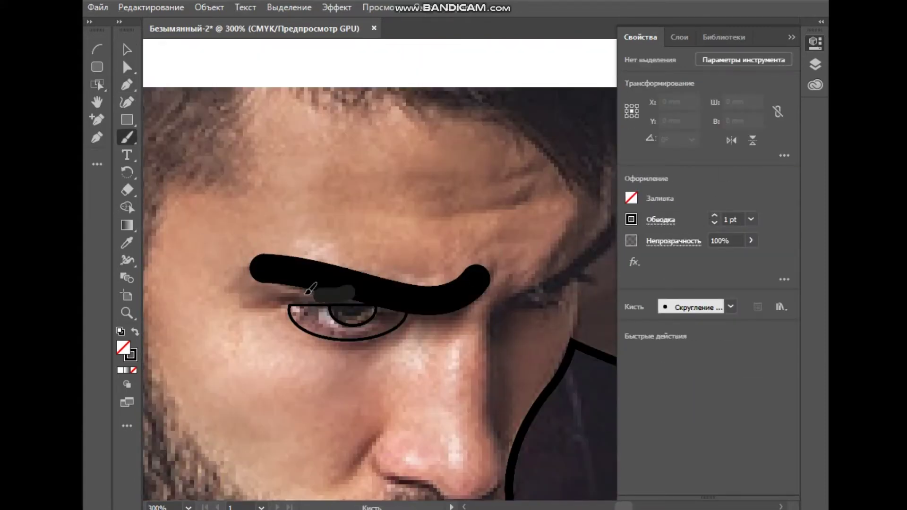
scroll(348, 286, "right", 3)
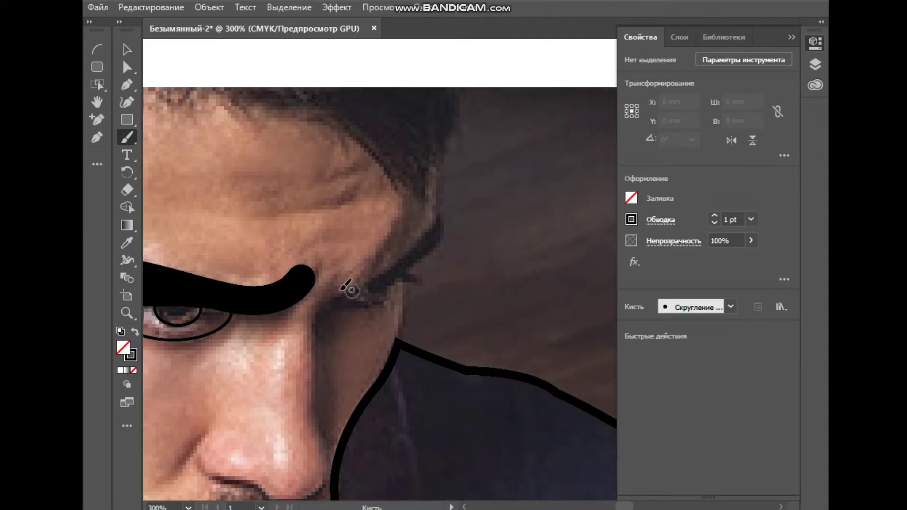
left_click_drag(416, 266, 449, 279)
Toggle the visibility of the photo's layer off and on to check the linework by itself.
key("ctrl+minus")
key("ctrl+minus")
key("ctrl+minus")
key("ctrl+minus")
left_click(679, 36)
left_click(643, 74)
left_click(643, 75)
Place a small copy of the half-ellipse outline under the far eyebrow as the second eye.
key("ctrl+plus")
key("ctrl+plus")
key("ctrl+plus")
key("v")
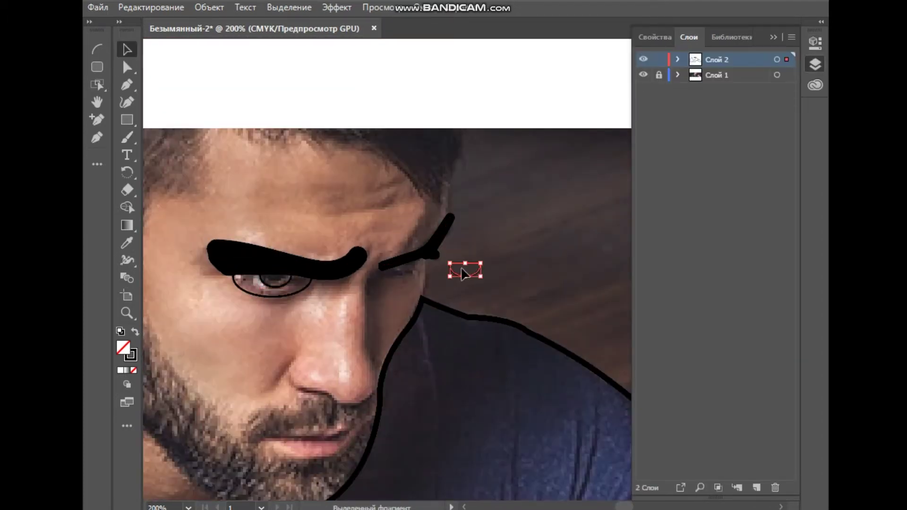
key("ctrl+plus")
key("ctrl+plus")
key("ctrl+plus")
key("ctrl+plus")
key("ctrl+plus")
key("ctrl+plus")
left_click_drag(480, 272, 408, 270)
key("ctrl+minus")
key("ctrl+minus")
key("ctrl+minus")
left_click_drag(411, 217, 485, 218)
Examine the face at different magnifications and toggle the drawing layer's visibility to compare the linework with the photo.
key("ctrl+minus")
key("ctrl+minus")
key("ctrl+minus")
key("ctrl+minus")
key("ctrl+minus")
key("ctrl+plus")
key("ctrl+plus")
key("ctrl+plus")
key("ctrl+plus")
key("ctrl+minus")
key("ctrl+minus")
key("ctrl+minus")
key("ctrl+minus")
left_click(645, 59)
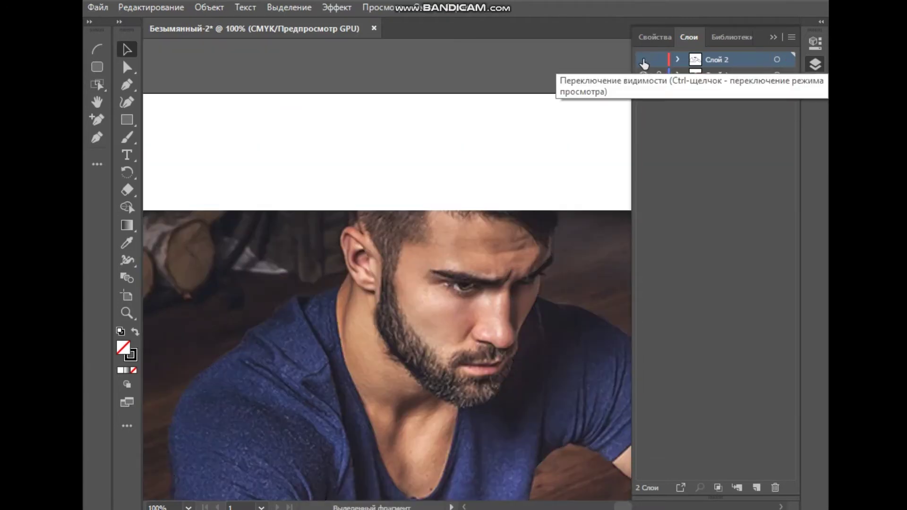
left_click(644, 59)
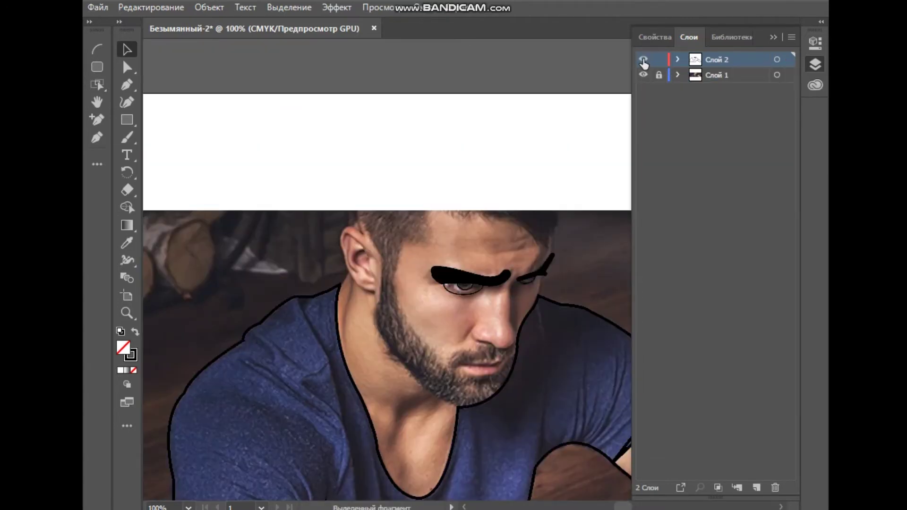
Trace the nose and the combined hair-and-beard area with the Pen tool, using a 1 pt black stroke.
key("ctrl+plus")
key("p")
scroll(487, 307, "right", 3)
left_click_drag(512, 274, 515, 279)
key("ctrl+plus")
key("ctrl+plus")
key("ctrl+plus")
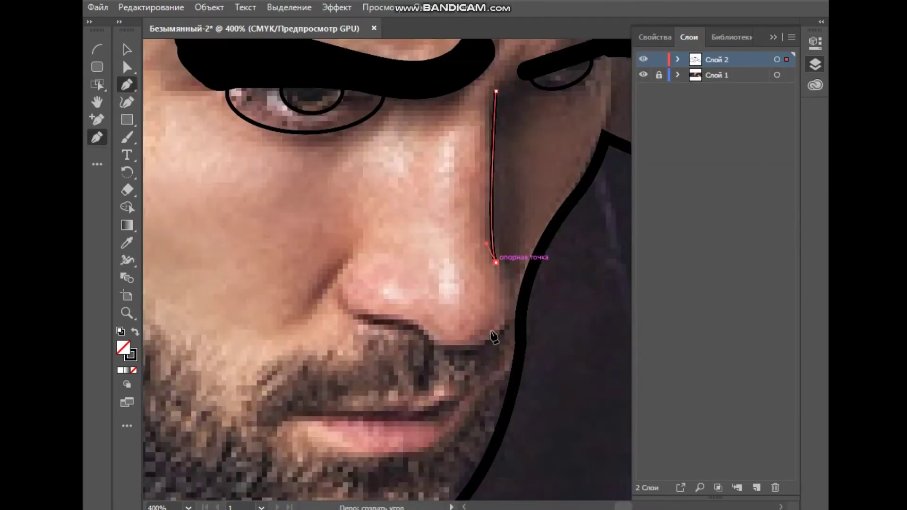
key("ctrl+minus")
left_click_drag(331, 257, 382, 182)
key("v")
key("ctrl+minus")
key("ctrl+minus")
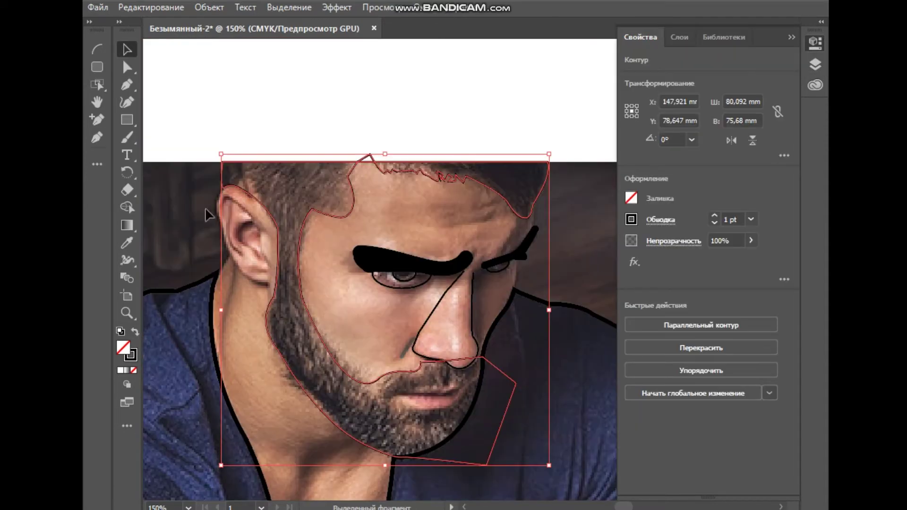
Move the hair outline's stray peak anchor down to the photo's upper edge.
key("a")
left_click(344, 94)
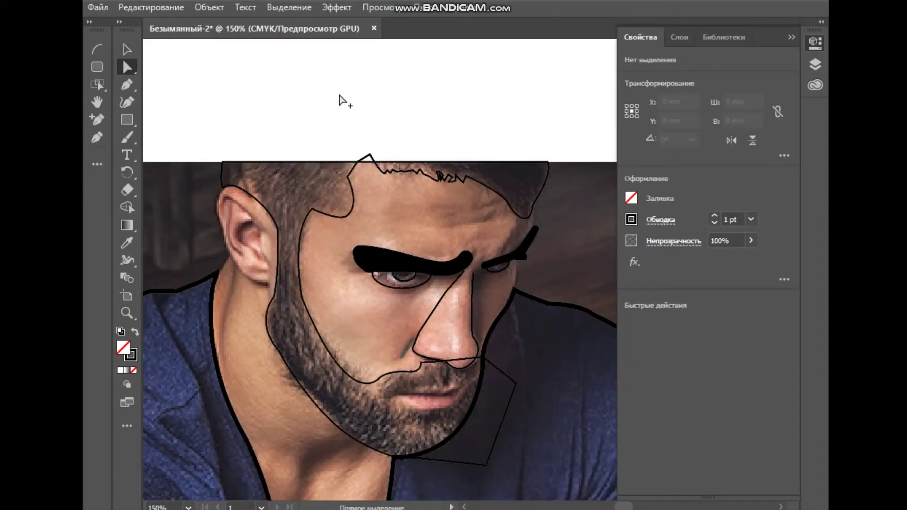
scroll(373, 158, "up", 6)
left_click(376, 191)
left_click_drag(376, 191, 372, 236)
key("ctrl+minus")
key("ctrl+minus")
key("ctrl+minus")
key("ctrl+minus")
key("ctrl+minus")
key("ctrl+minus")
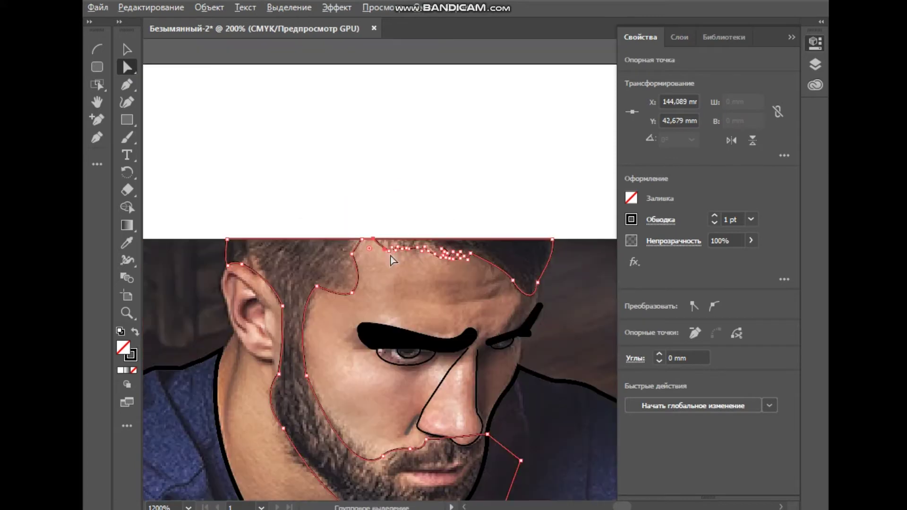
scroll(469, 340, "down", 5)
scroll(463, 333, "right", 5)
scroll(551, 243, "left", 5)
scroll(551, 243, "up", 4)
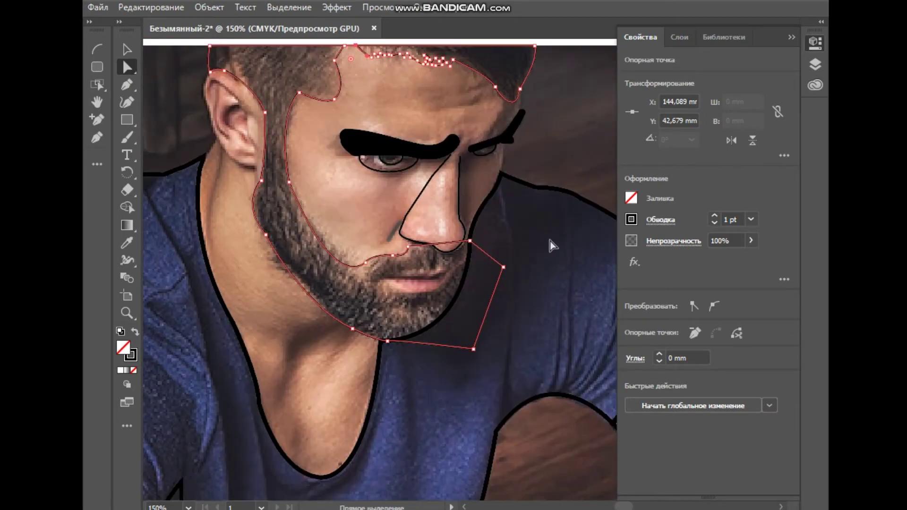
Deselect the hair outline and toggle the photo layer's visibility to examine the linework on its own.
left_click(569, 242)
scroll(590, 227, "down", 5)
key("ctrl+minus")
key("ctrl+minus")
key("ctrl+minus")
left_click(679, 37)
left_click(644, 74)
left_click(643, 75)
Trace the ear with the Pen tool as a closed outline, running its inner side over the adjoining hair.
key("ctrl+plus")
key("ctrl+plus")
key("ctrl+plus")
key("ctrl+plus")
key("ctrl+plus")
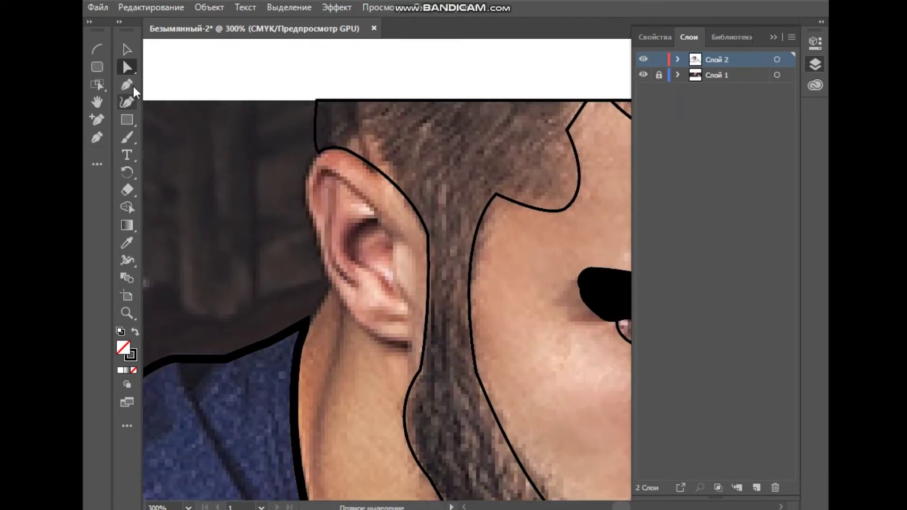
left_click(424, 344)
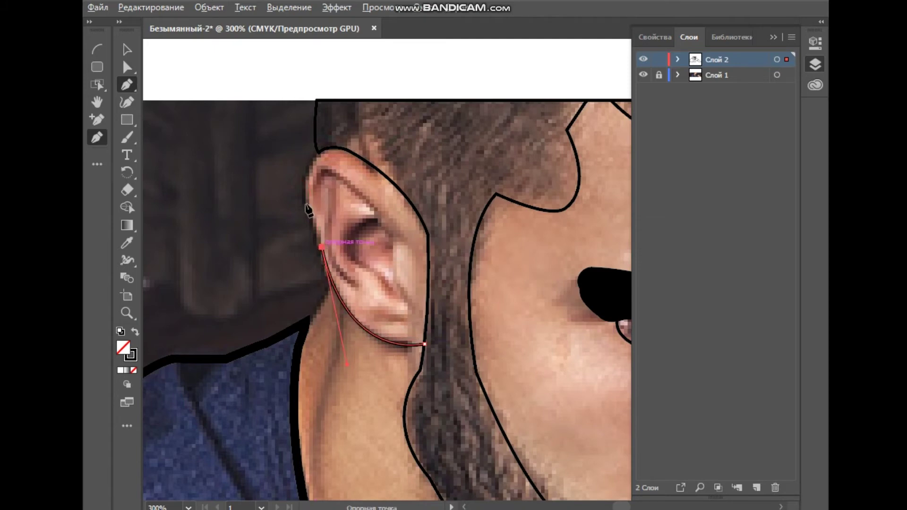
left_click_drag(319, 153, 333, 145)
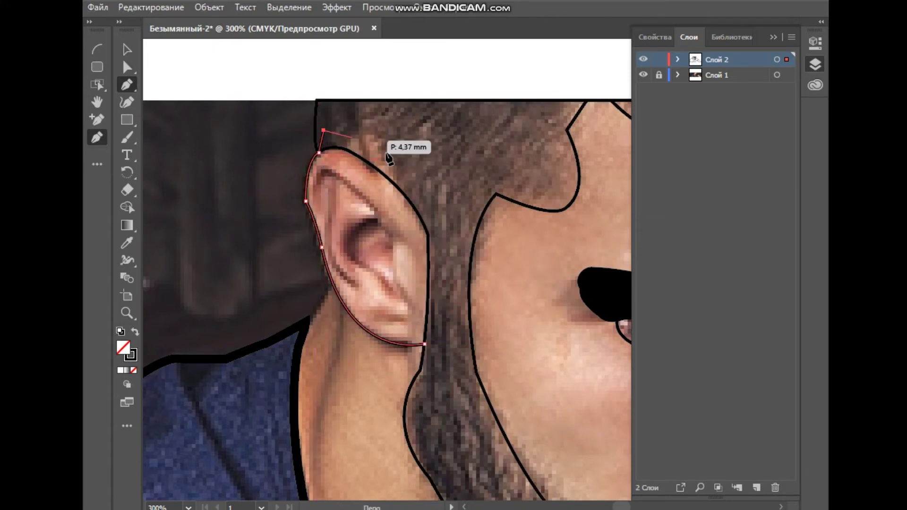
key("ctrl+plus")
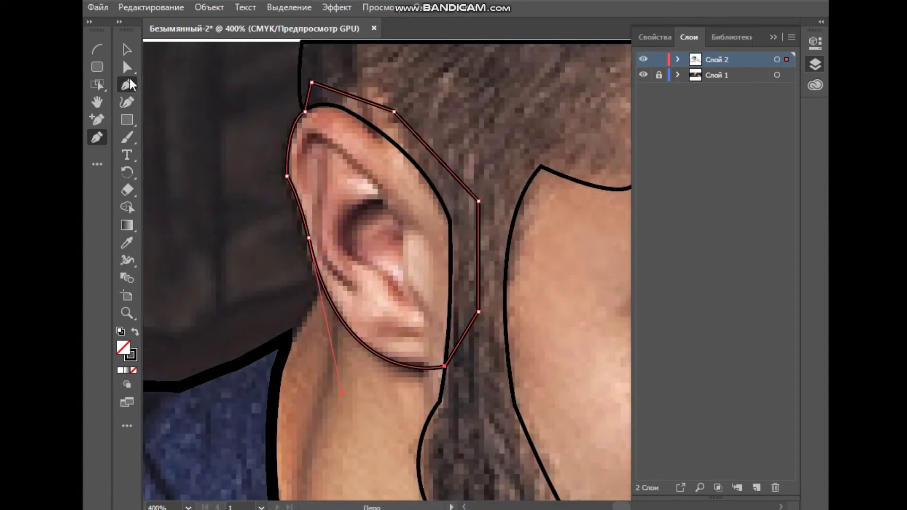
Paint the inner folds of the ear with thick black Brush strokes.
left_click_drag(380, 191, 333, 152)
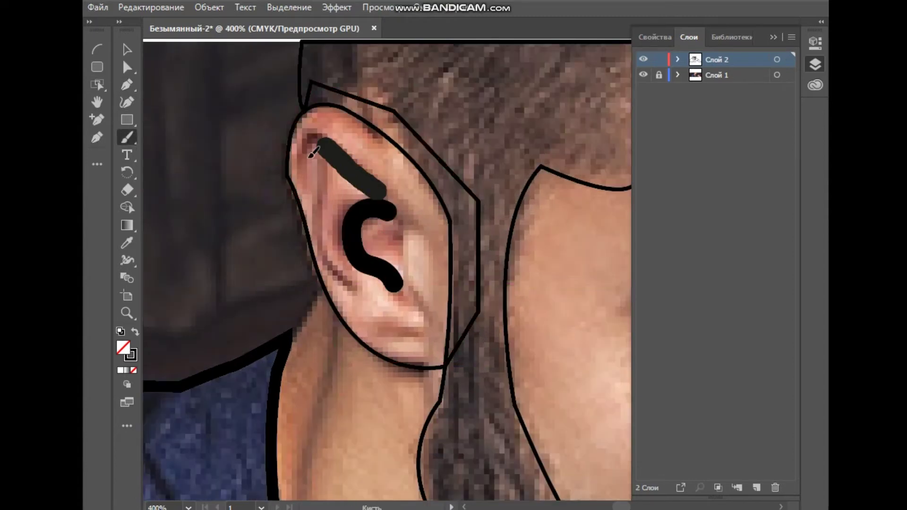
mouse_move(349, 245)
left_mouse_down()
mouse_move(336, 222)
mouse_move(352, 186)
left_mouse_up()
key("ctrl+minus")
key("ctrl+minus")
key("ctrl+minus")
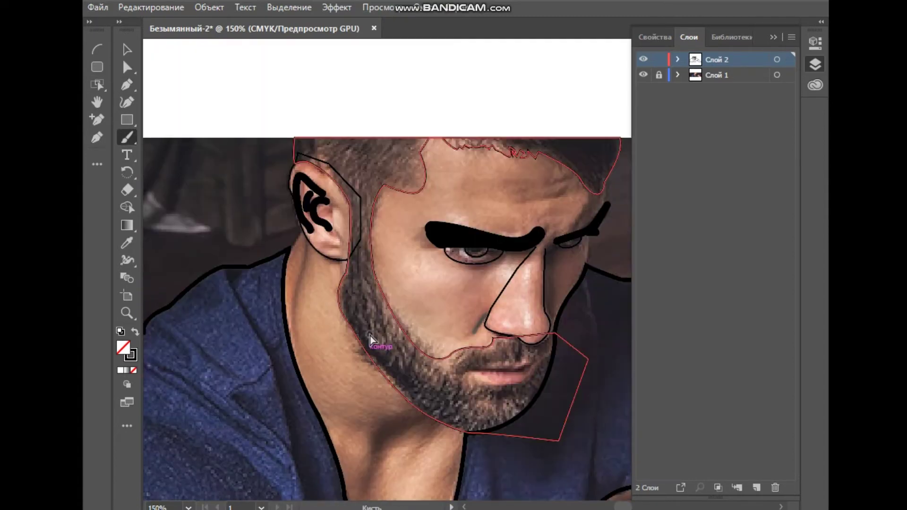
key("ctrl+minus")
key("ctrl+minus")
Set the stroke weight of the hair-and-beard outline and the nose outline to 3 pt.
key("ctrl+plus")
key("ctrl+plus")
key("v")
left_click(253, 325)
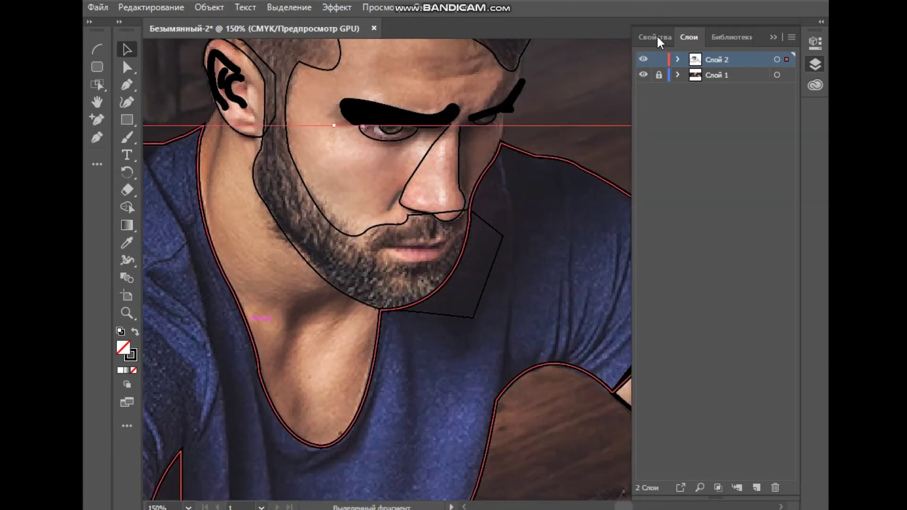
left_click(505, 251)
left_click(713, 216)
left_click(421, 171)
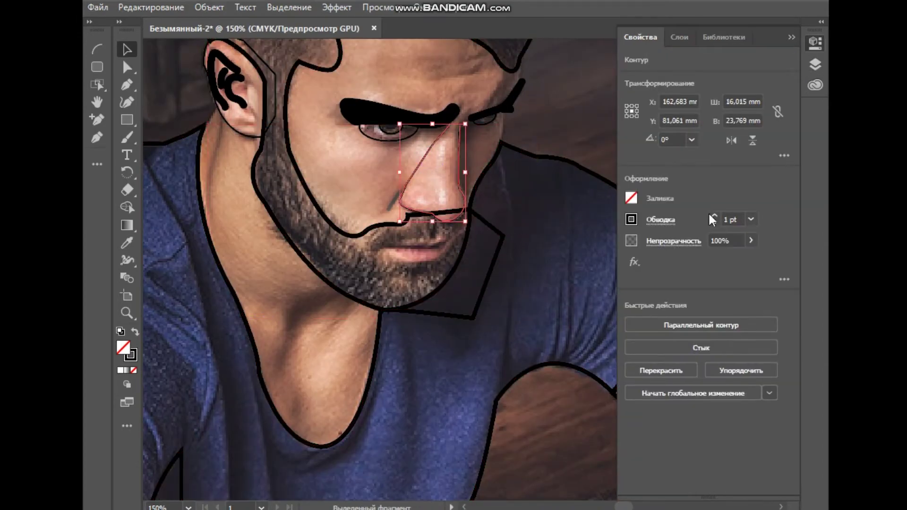
Fill the shirt shape with dark navy and the arm shape with a tan skin tone.
key("ctrl+minus")
scroll(219, 189, "up", 2)
key("ctrl+z")
key("ctrl+z")
left_click(126, 137)
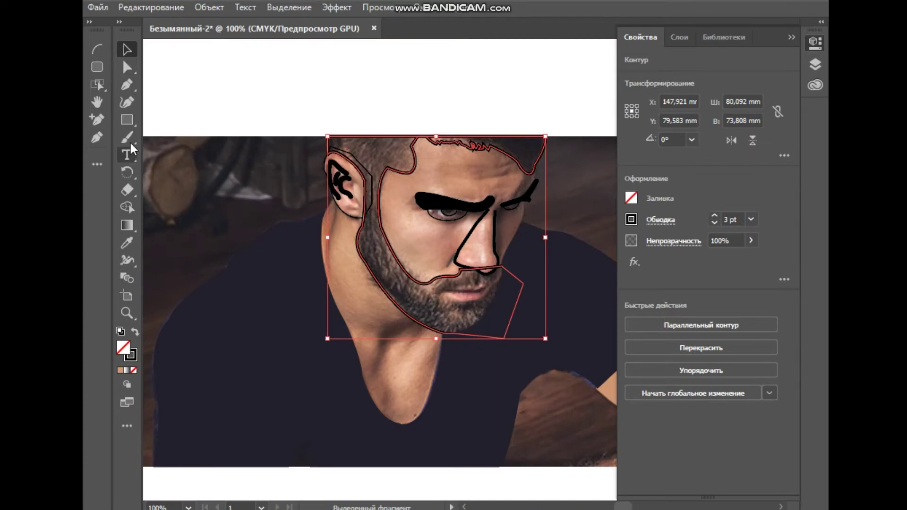
Try filling the hair-and-beard shape with colours sampled from the beard in the photo.
left_click(378, 251)
key("ctrl+z")
left_click(408, 279)
key("ctrl+z")
scroll(292, 233, "right", 1)
key("v")
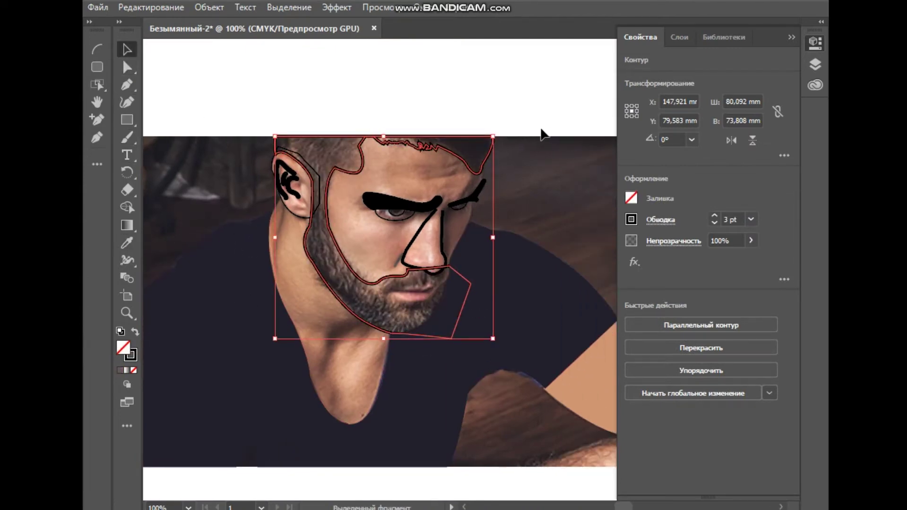
left_click(540, 132)
Trace the lips as a closed outline with the Pen tool, using a 1 pt black stroke.
scroll(415, 307, "up", 2)
scroll(288, 238, "up", 2)
scroll(288, 238, "down", 2)
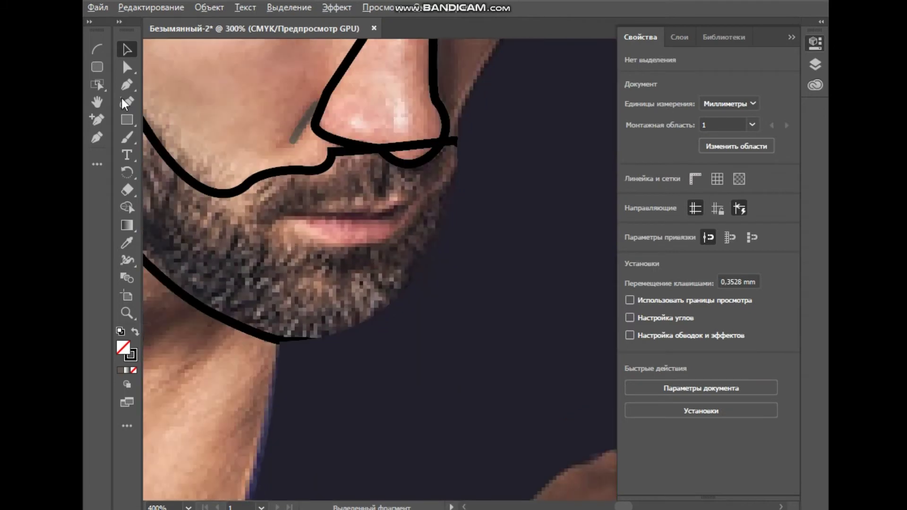
left_click(277, 221)
left_click_drag(401, 207, 423, 199)
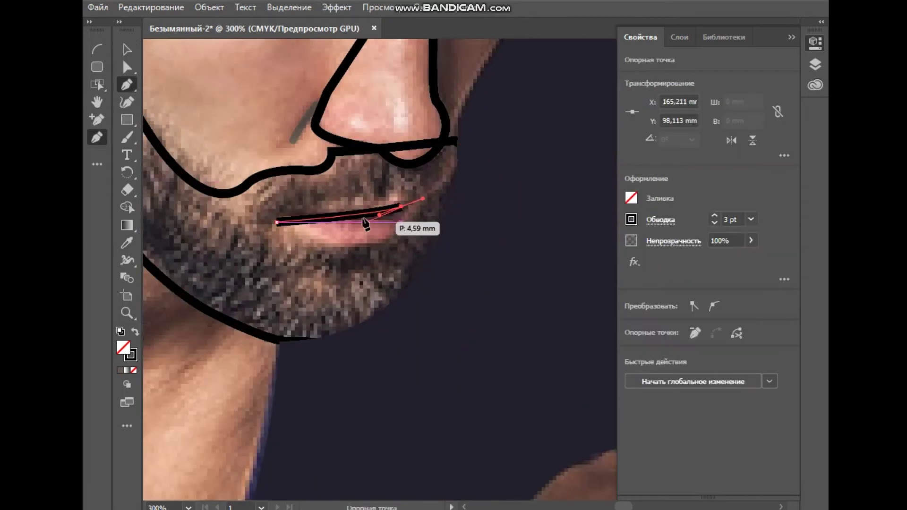
key("ctrl+z")
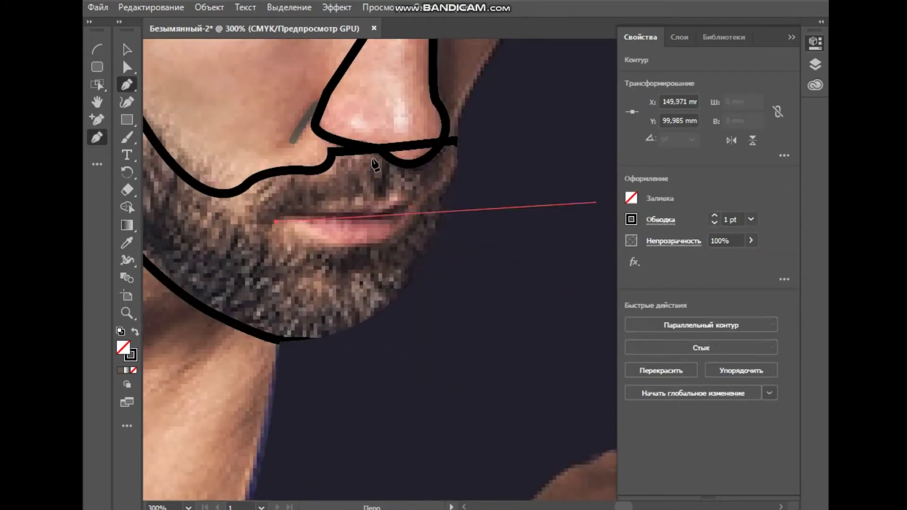
left_click_drag(314, 213, 321, 214)
scroll(308, 213, "up", 1)
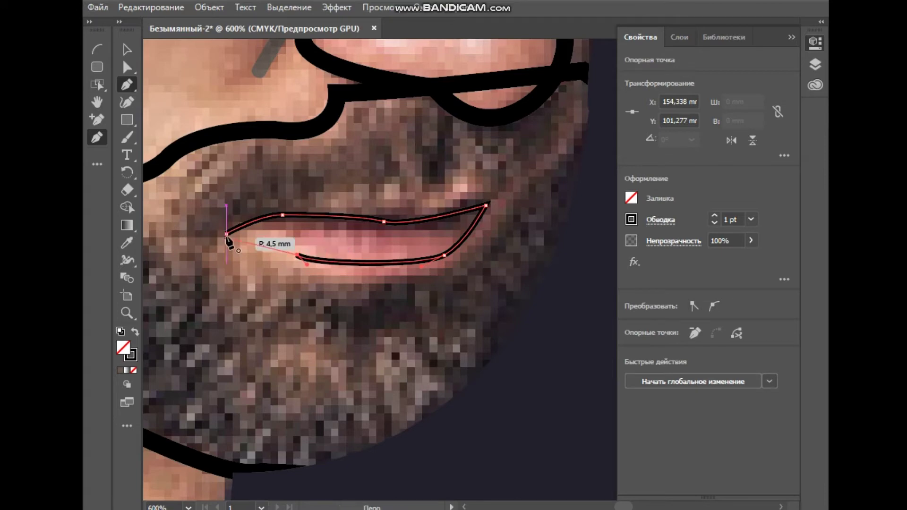
Adjust the lip outline's anchors with the Direct Selection tool to fit the mouth corners and upper edge.
left_click(127, 67)
scroll(316, 263, "up", 1)
left_click_drag(292, 252, 288, 258)
left_click_drag(542, 184, 527, 197)
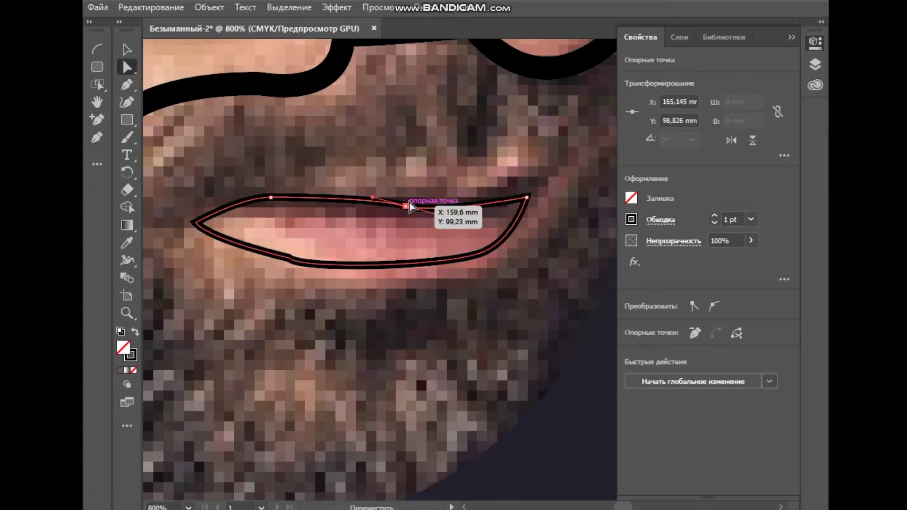
left_click(471, 267)
scroll(467, 269, "down", 5)
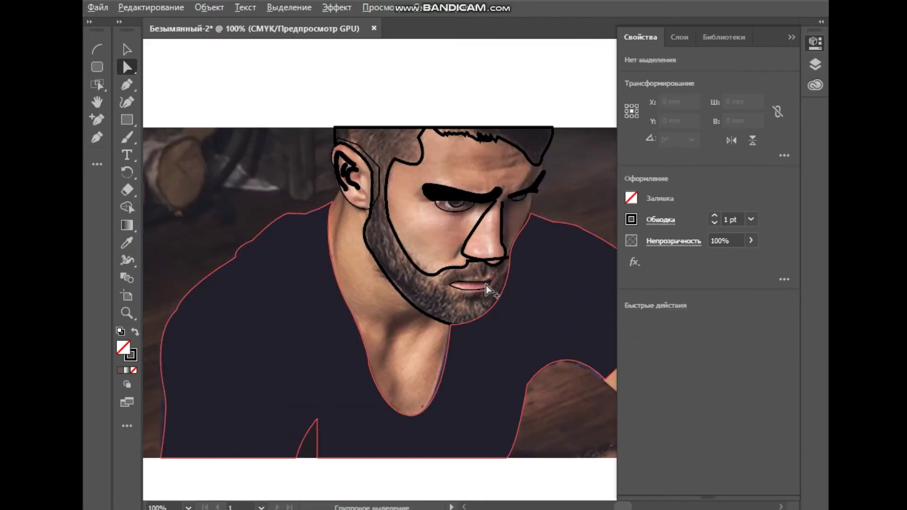
Fill the lip shape with a muted red sampled from the photo, trying several sample points around the mouth.
scroll(375, 251, "up", 3)
left_click(376, 277)
left_click(457, 286)
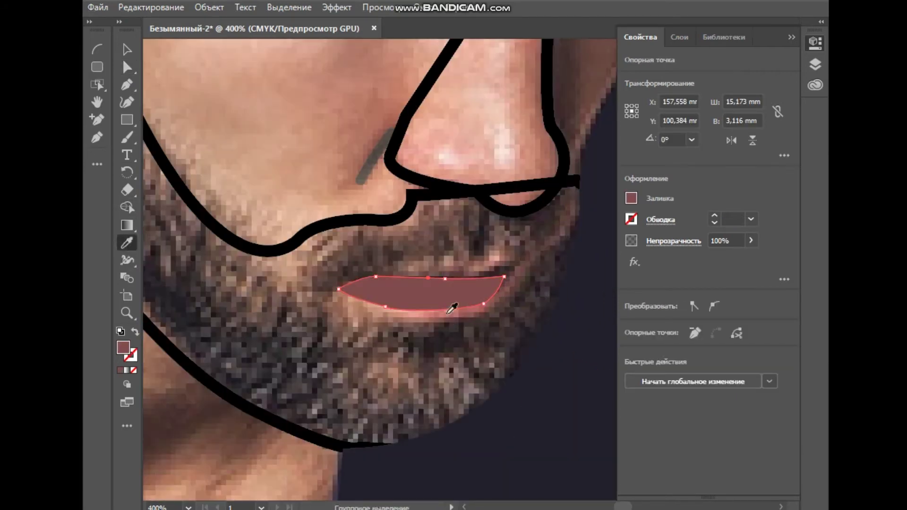
key("ctrl+z")
left_click(453, 302)
key("ctrl+z")
left_click(465, 315)
key("ctrl+z")
left_click(468, 305)
key("ctrl+z")
left_click(472, 305)
key("ctrl+z")
left_click(478, 298)
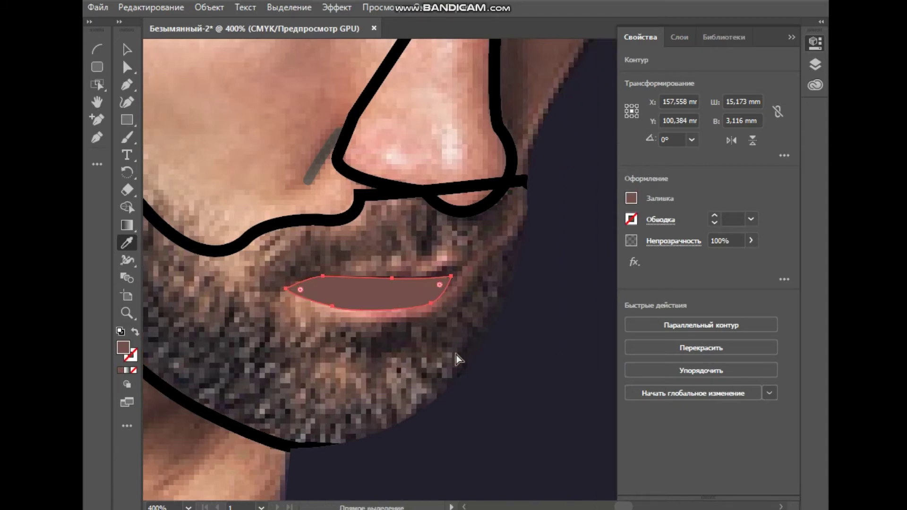
key("ctrl+z")
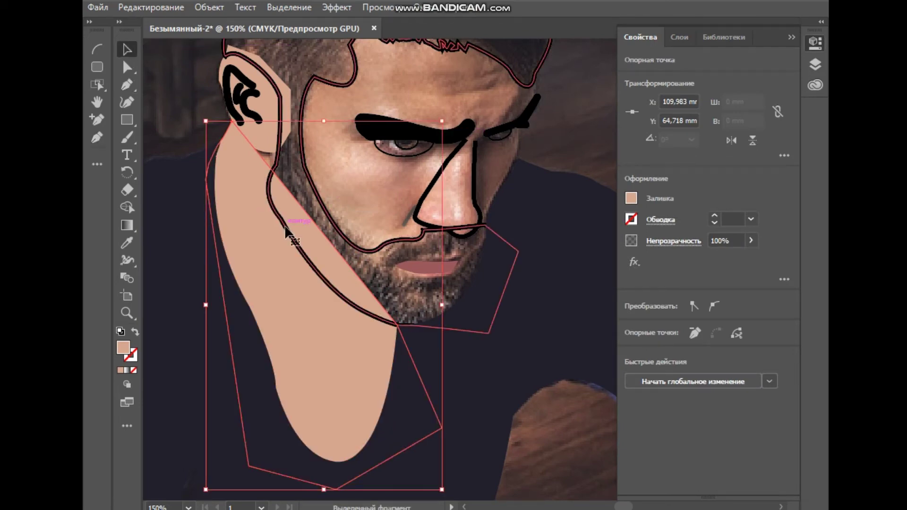
Fill the hair-and-beard shape with a dark brown using the Eyedropper.
left_click(223, 85, "ctrl")
scroll(189, 151, "up", 2)
left_click(309, 85)
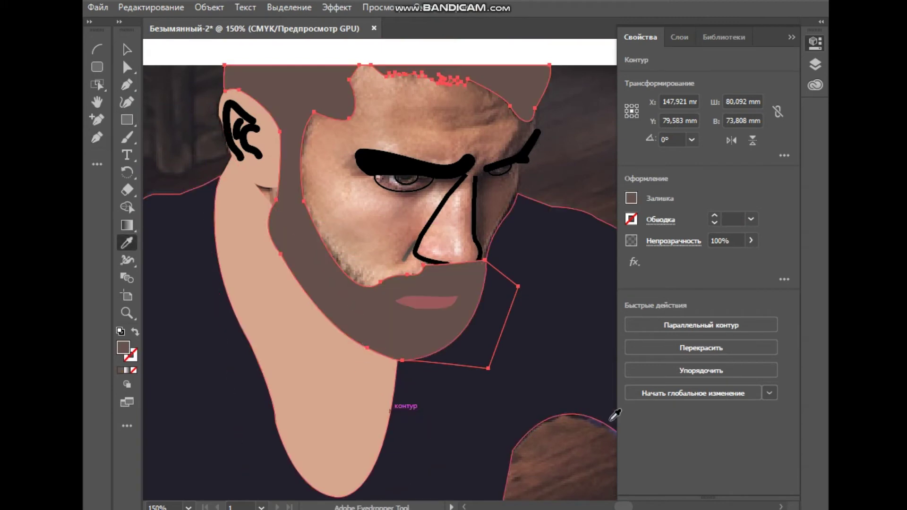
Remove the fill from the neck shape and deselect it.
scroll(378, 236, "left", 2)
left_click(126, 49)
left_click(302, 283)
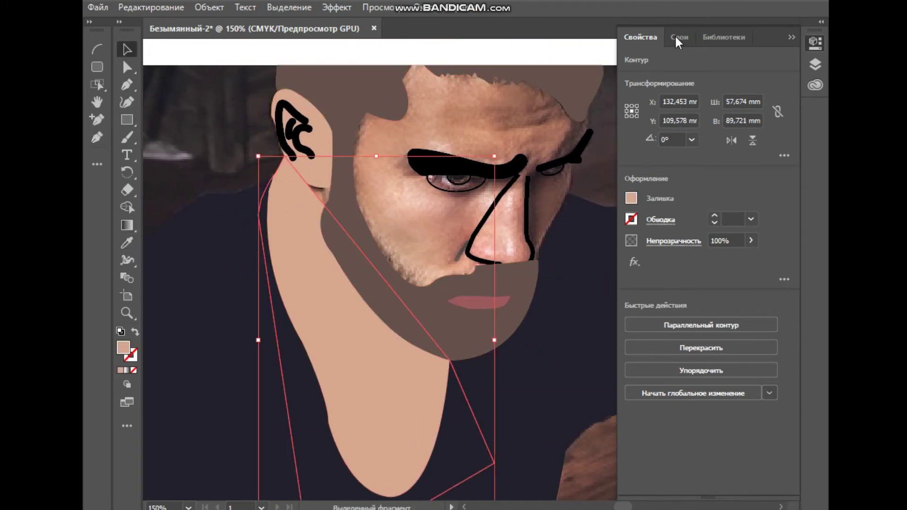
left_click(632, 198)
left_click(466, 252)
left_click(304, 194)
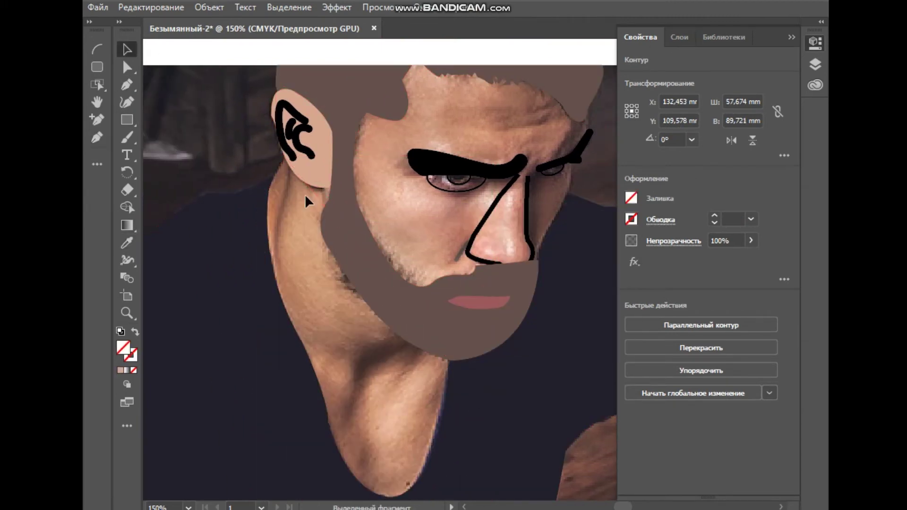
left_click(276, 173)
left_click(334, 454)
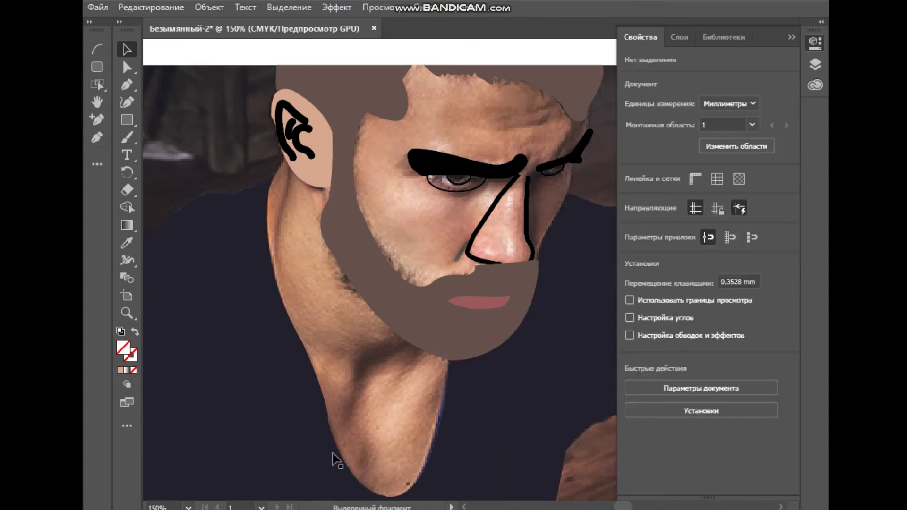
Start a new neck outline with the Pen tool, running from the ear's lower edge down inside the beard to the chin.
scroll(298, 165, "up", 3)
left_click(127, 84)
left_click(364, 179)
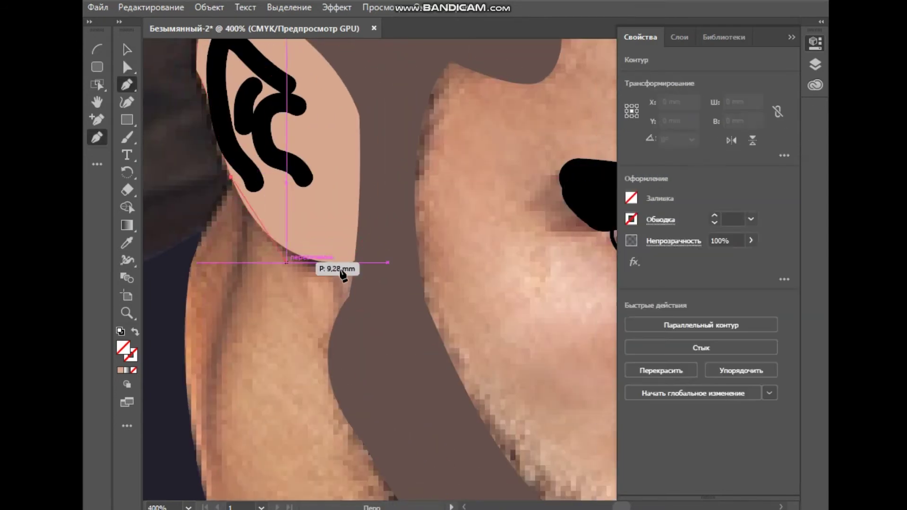
left_click(364, 254)
scroll(365, 255, "down", 3)
scroll(368, 251, "down", 3)
left_click(414, 252)
left_click(368, 328)
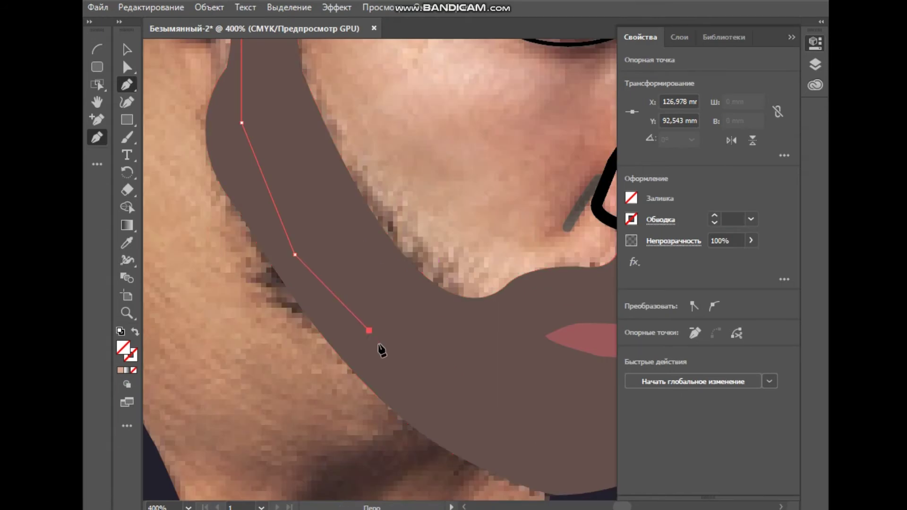
scroll(381, 348, "down", 3)
left_click(431, 299)
scroll(431, 300, "down", 2)
left_click(456, 329)
Continue the neck outline around the shirt's neckline and up past the shoulder, closing it at the ear.
scroll(445, 300, "down", 5)
left_click(355, 370)
scroll(245, 404, "left", 3)
left_click(415, 399)
left_click(283, 374)
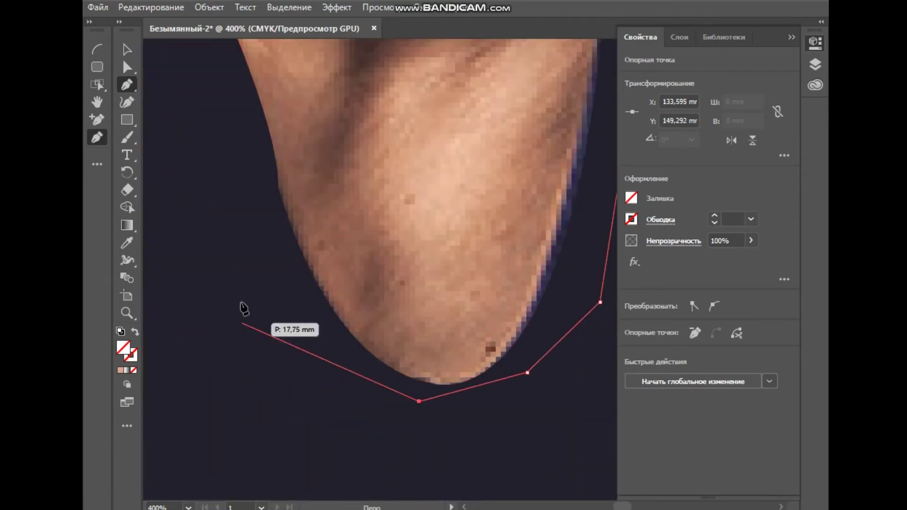
scroll(242, 307, "up", 2)
scroll(213, 207, "up", 3)
left_click(392, 326)
scroll(284, 142, "up", 1)
scroll(319, 186, "up", 3)
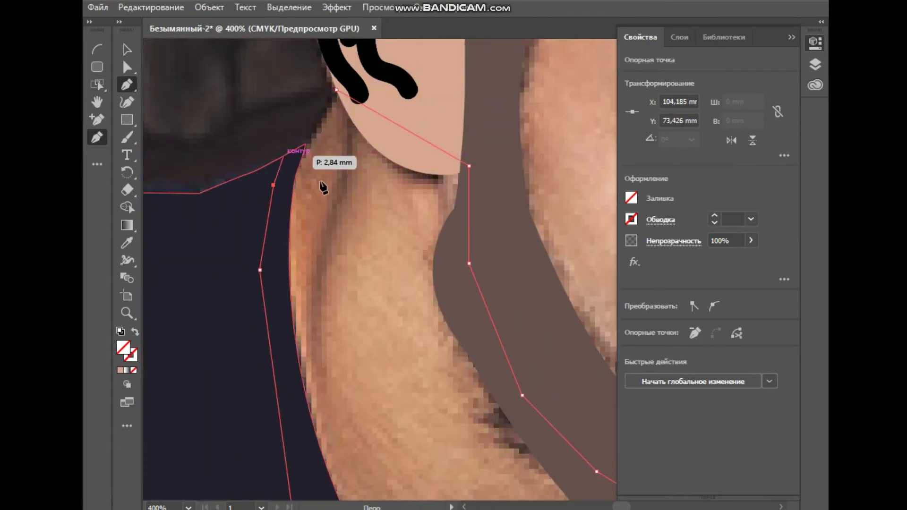
scroll(316, 186, "up", 1)
left_click(310, 179)
scroll(378, 52, "up", 2)
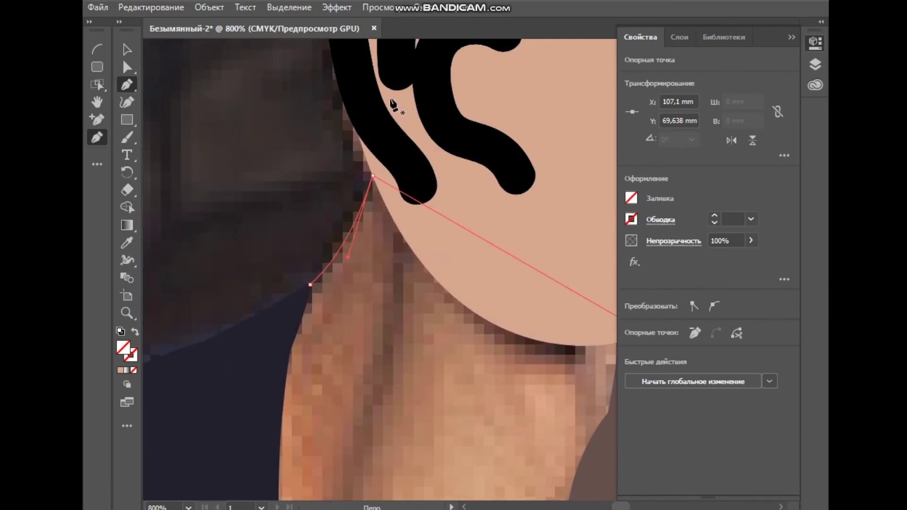
Fill the new neck shape with skin tone C 14.62, M 38.33, Y 42.06, K 3.43 and place it behind the ear, beard and shirt.
key("ctrl+1")
key("a")
left_click(121, 370)
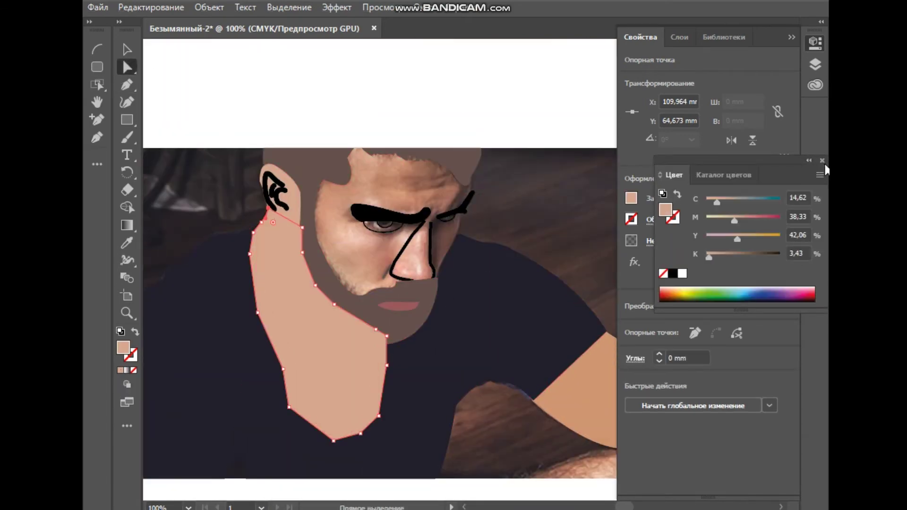
scroll(278, 290, "up", 1)
key("ctrl")
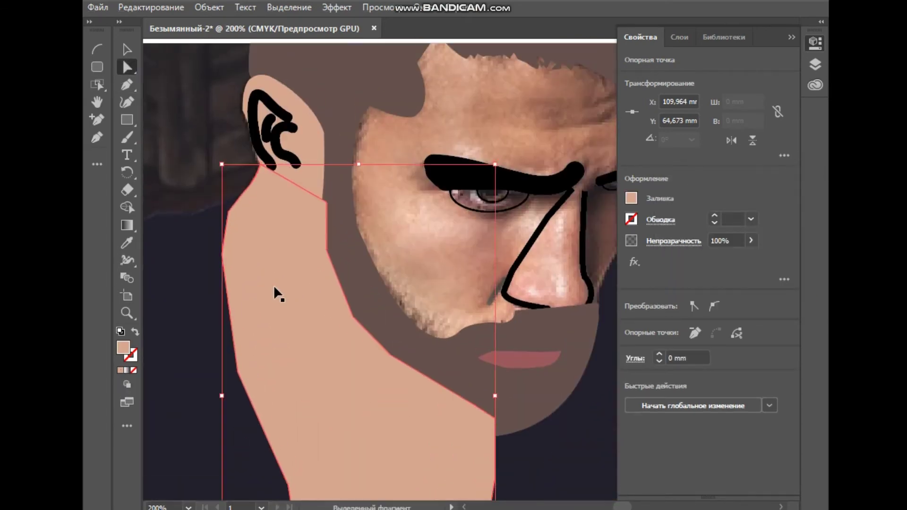
key("ctrl+shift+e")
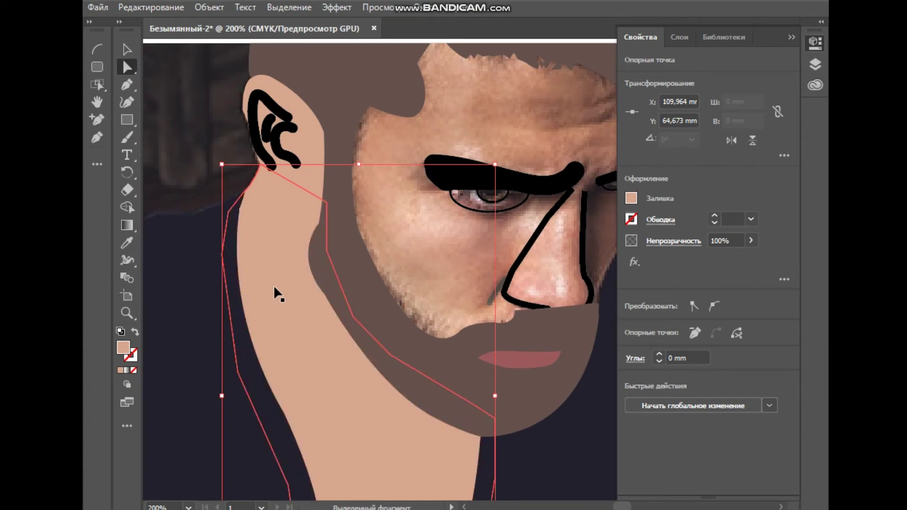
Darken the neck shape's fill by setting its black (K) value to 42%.
left_click(631, 198)
left_click(562, 225)
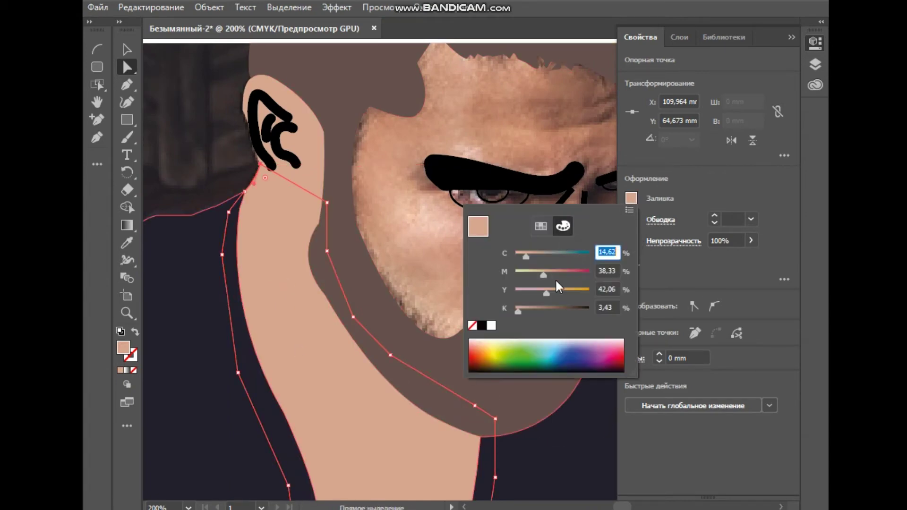
left_click_drag(519, 311, 546, 310)
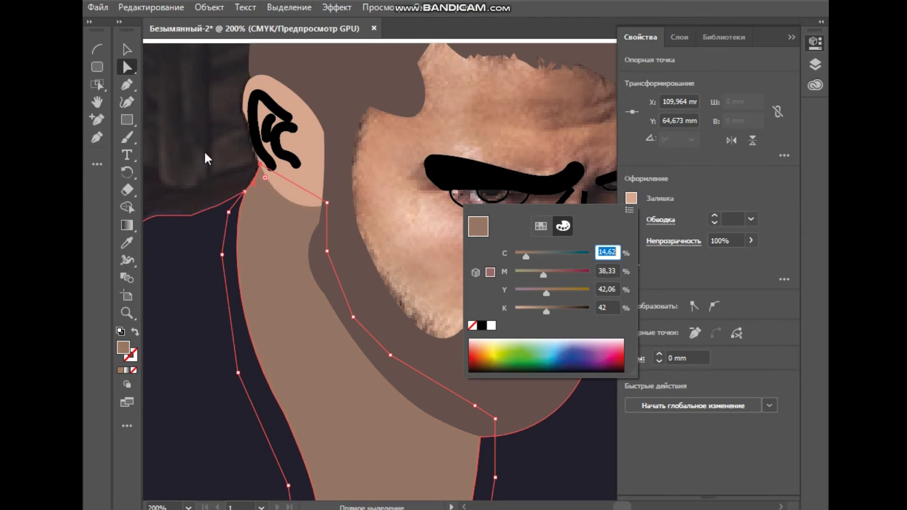
left_click(208, 158)
Darken the hair and beard shape's fill to near black by raising its black (K) value.
scroll(261, 339, "down", 1, "alt")
scroll(425, 378, "up", 3)
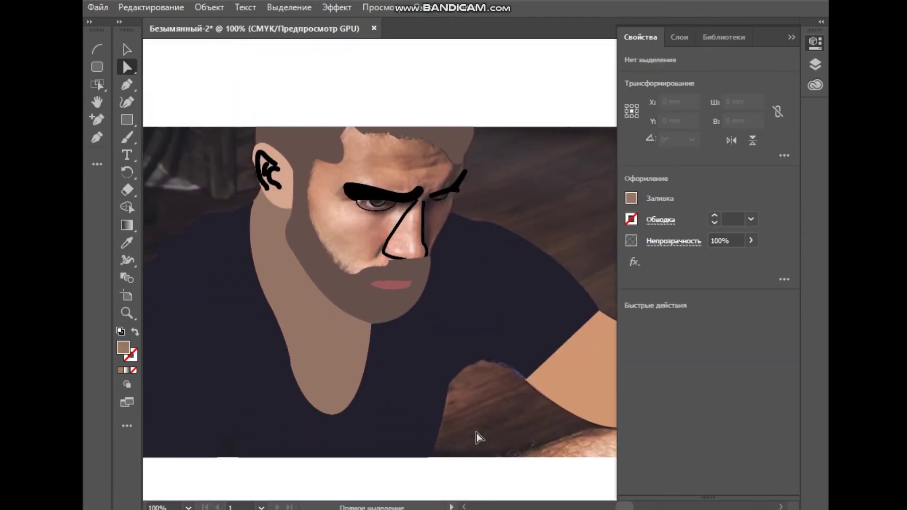
left_click(370, 308)
left_click(631, 198)
left_click(562, 226)
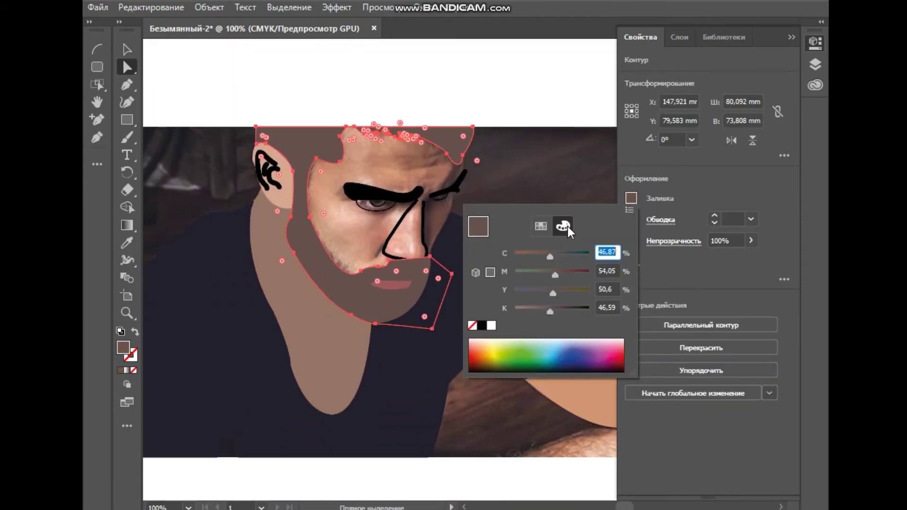
left_click_drag(569, 313, 597, 308)
left_click(542, 167)
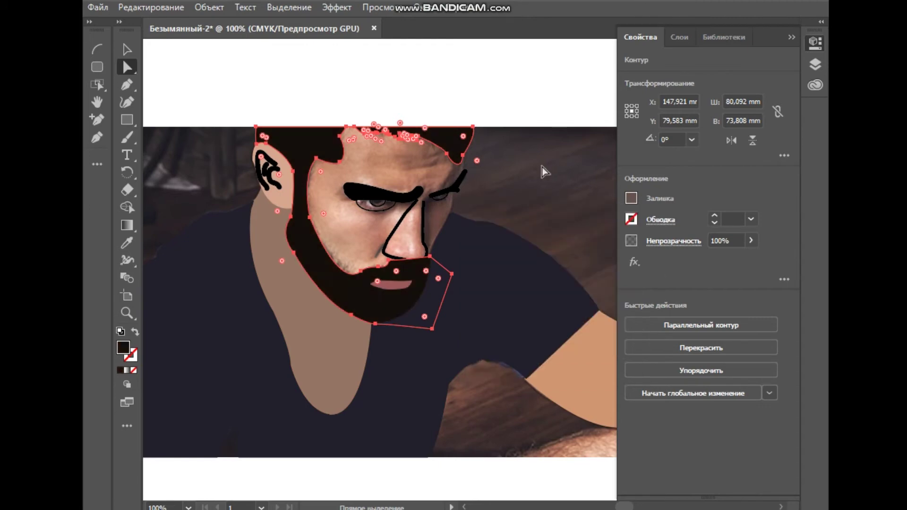
Check the traced portrait without the reference by hiding the photo layer Слой 1 and showing it again.
scroll(566, 142, "up", 2)
left_click(679, 37)
left_click(643, 74)
left_click(644, 74)
left_click(644, 74)
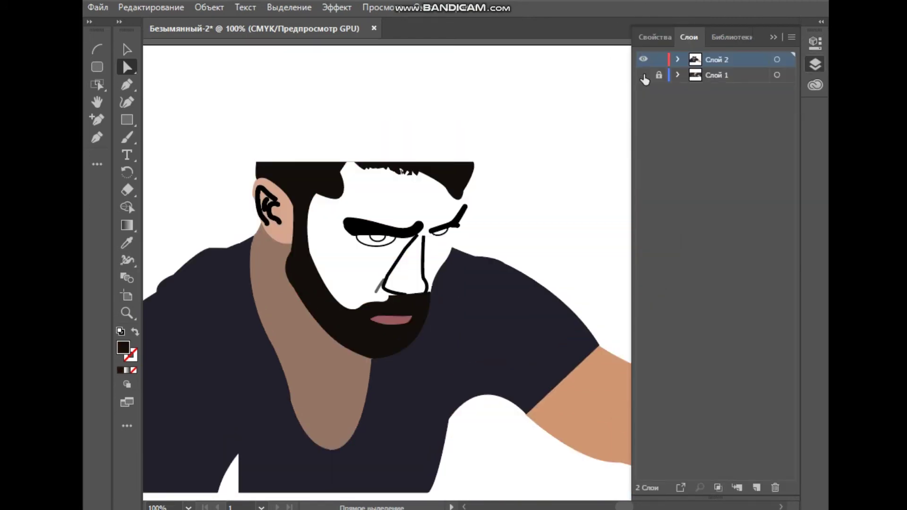
key("ctrl+minus")
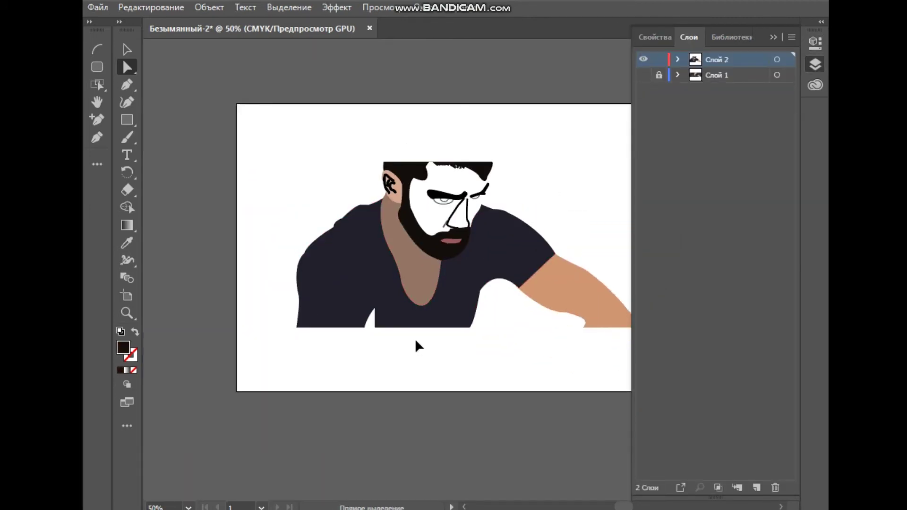
key("ctrl+plus")
key("ctrl+plus")
left_click(644, 75)
Tilt the far eye and its iris to about 19° and fit them under the eyebrow.
key("ctrl+plus")
key("v")
key("ctrl+plus")
left_click(547, 226)
left_click_drag(548, 229, 517, 246)
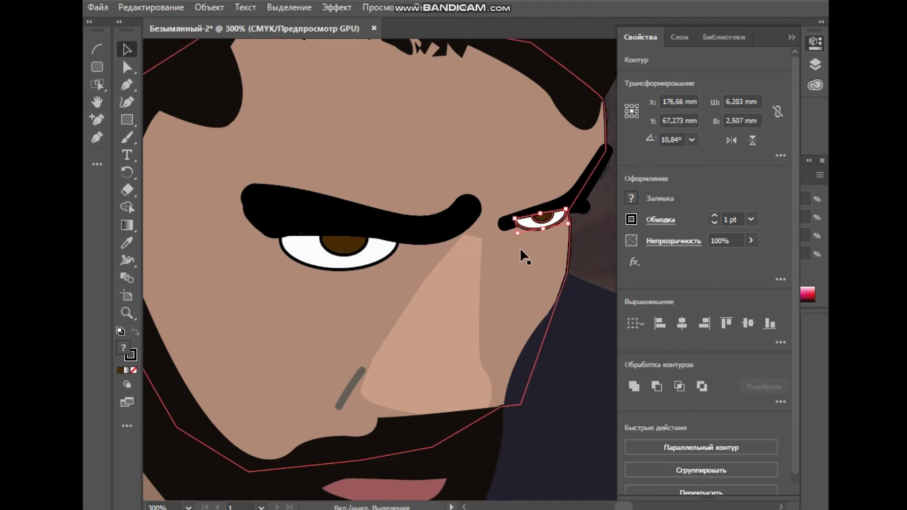
scroll(520, 245, "up", 4)
left_click_drag(486, 231, 420, 268)
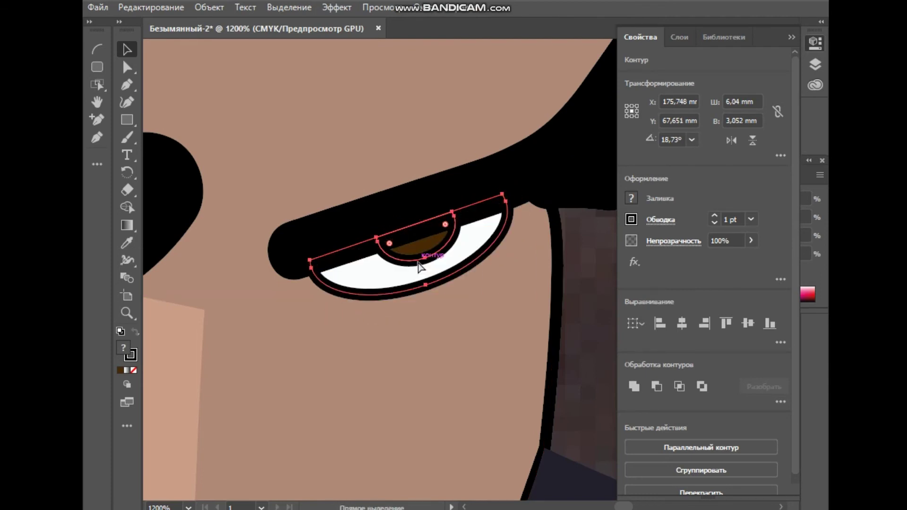
left_click_drag(328, 319, 341, 314)
left_click_drag(415, 289, 383, 166)
left_click(383, 166)
Examine the whole coloured portrait with the photo layer Слой 1 hidden.
key("ctrl+minus")
key("ctrl+minus")
key("ctrl+minus")
key("ctrl+minus")
key("ctrl+minus")
key("ctrl+minus")
key("ctrl+minus")
key("ctrl+minus")
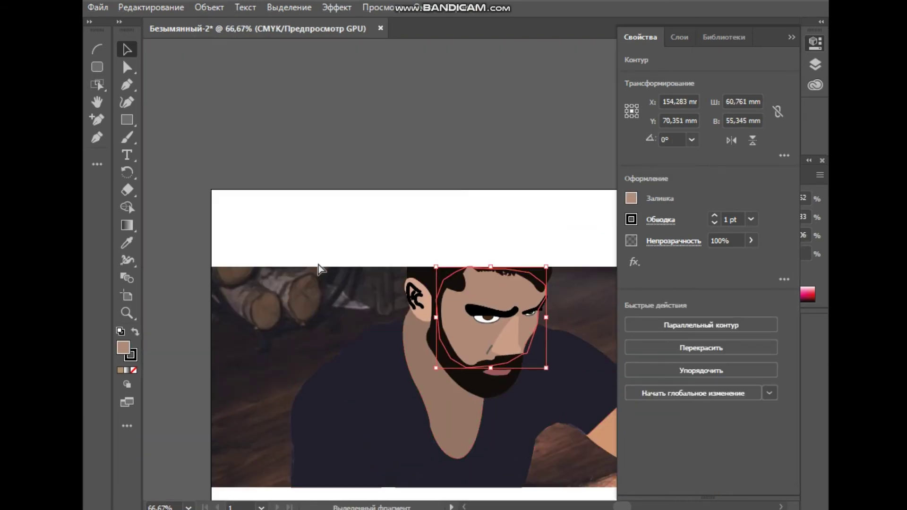
left_click(317, 265)
scroll(354, 303, "right", 2)
scroll(327, 348, "down", 5)
scroll(328, 348, "up", 4)
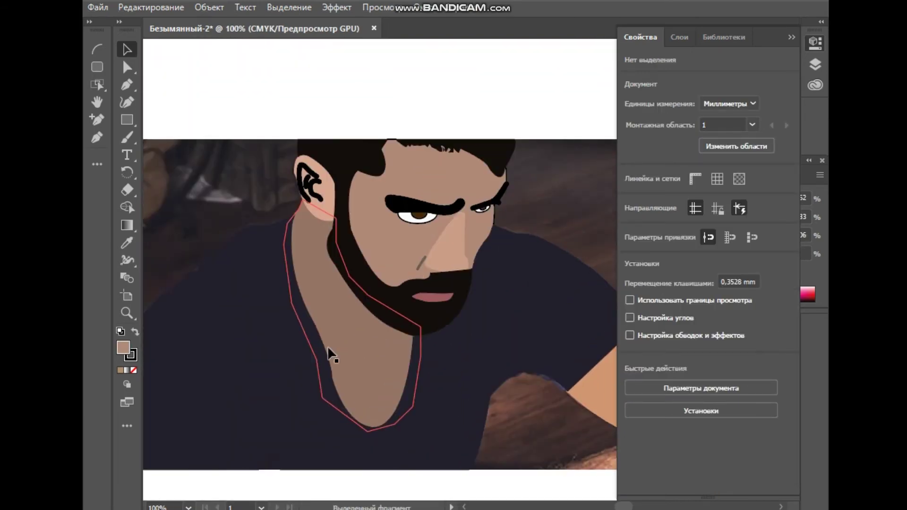
left_click(679, 37)
left_click(643, 75)
scroll(472, 283, "left", 2)
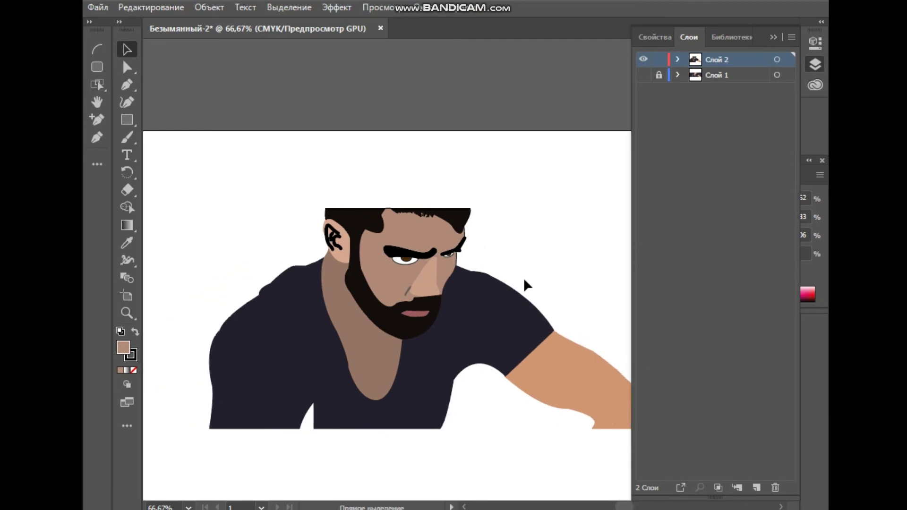
key("ctrl+minus")
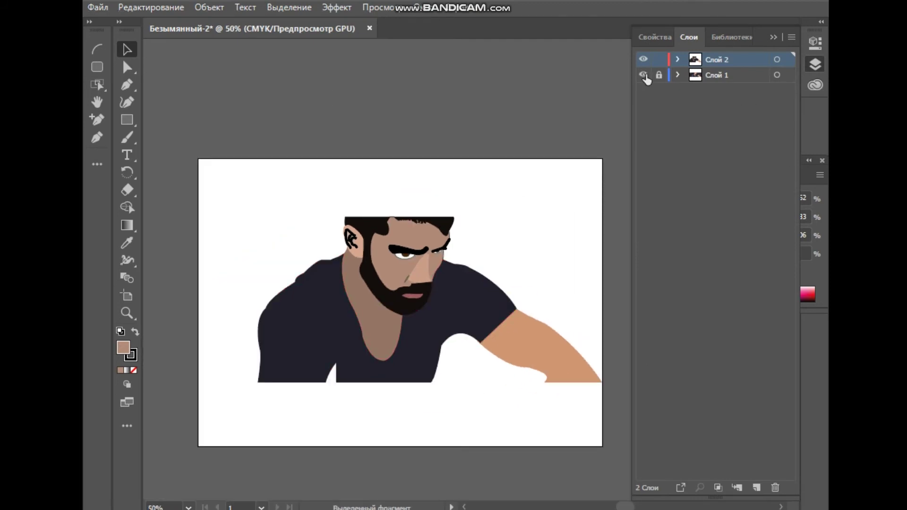
Show the photo layer again and compare it with the portrait by toggling the visibility of Слой 2.
left_click(642, 74)
left_click(643, 59)
left_click(644, 59)
left_click(643, 59)
left_click(643, 59)
left_click(644, 60)
left_click(644, 59)
left_click(644, 59)
left_click(643, 60)
left_click(643, 59)
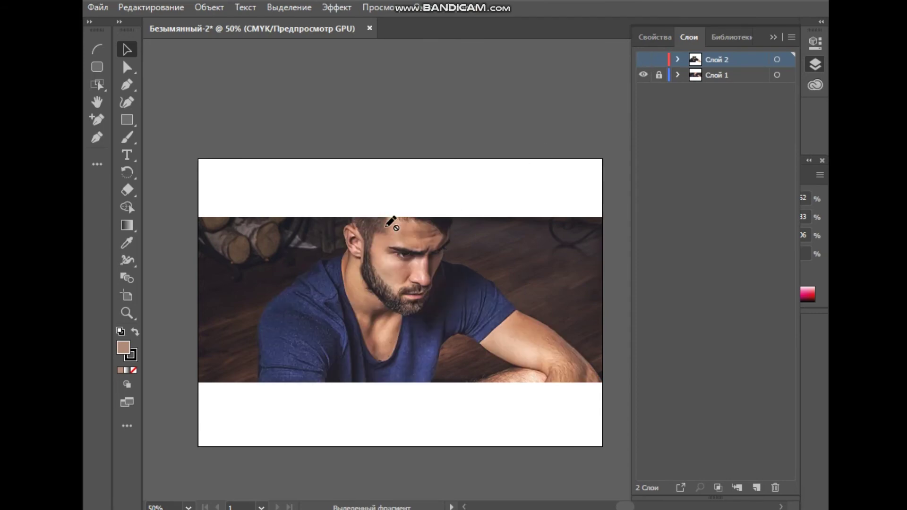
Show the drawing layer Слой 2 and draw a pupil ellipse about 2.7 mm wide over the near eye's brown iris.
key("ctrl+plus")
key("ctrl+plus")
key("ctrl+plus")
key("ctrl+plus")
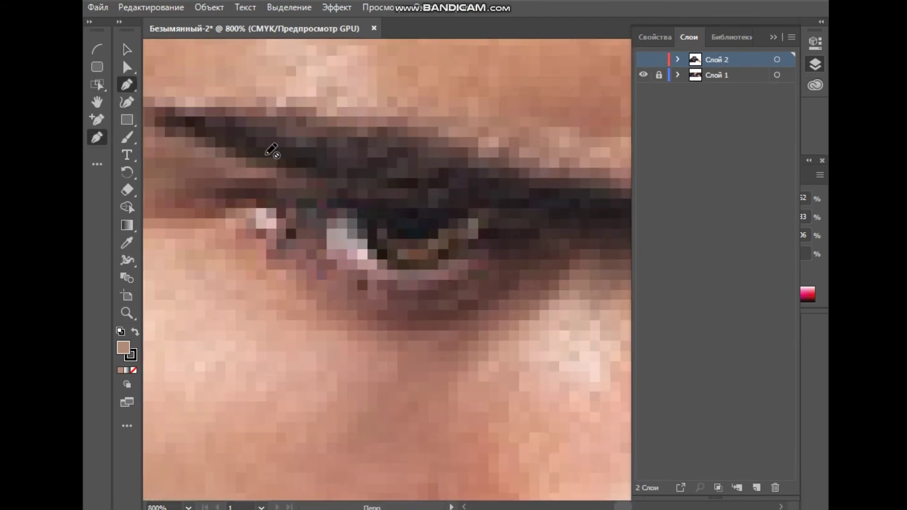
left_click_drag(130, 123, 161, 148)
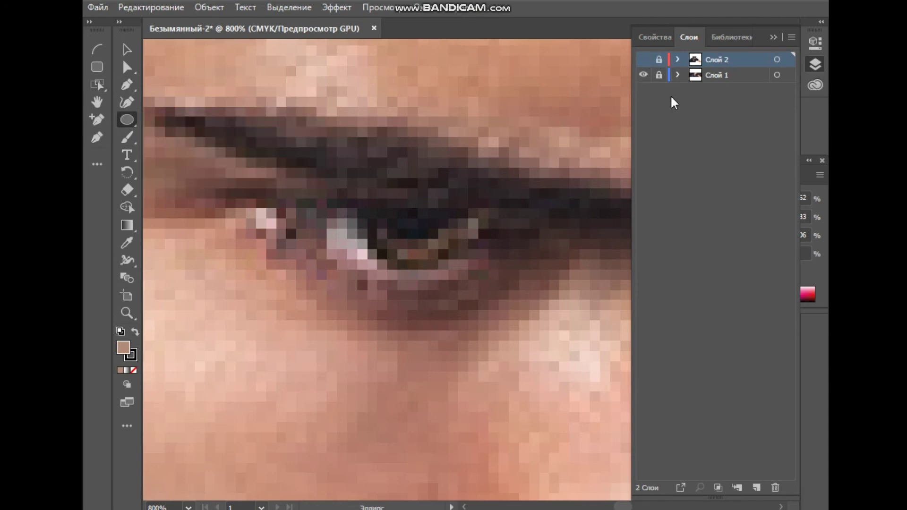
left_click(644, 59)
left_click_drag(412, 227, 443, 244)
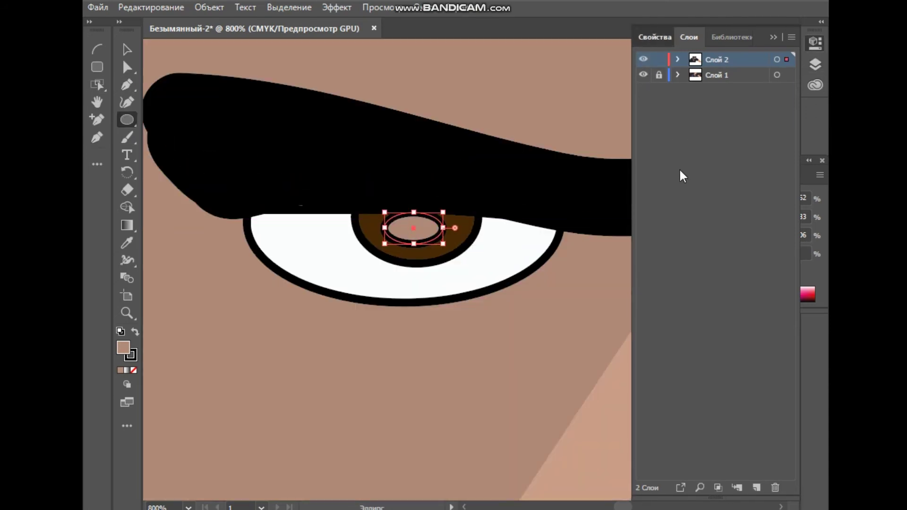
Fill the near eye's pupil with black and stretch it upward to about 1.7 mm tall.
left_click(654, 36)
left_click(631, 198)
left_click(492, 326)
left_click_drag(415, 213, 417, 198)
left_click(364, 76)
scroll(536, 421, "down", 5)
key("ctrl+shift+a")
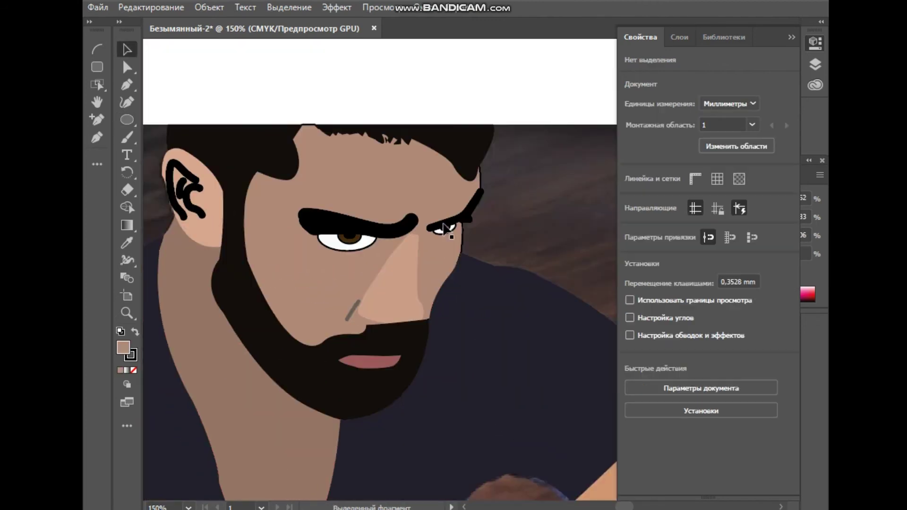
Draw a pupil circle about 1.3 mm across over the far eye's iris and fill it with black.
scroll(478, 200, "up", 6)
left_click(127, 120)
left_click_drag(488, 206, 429, 265)
left_click(631, 198)
left_click(619, 366)
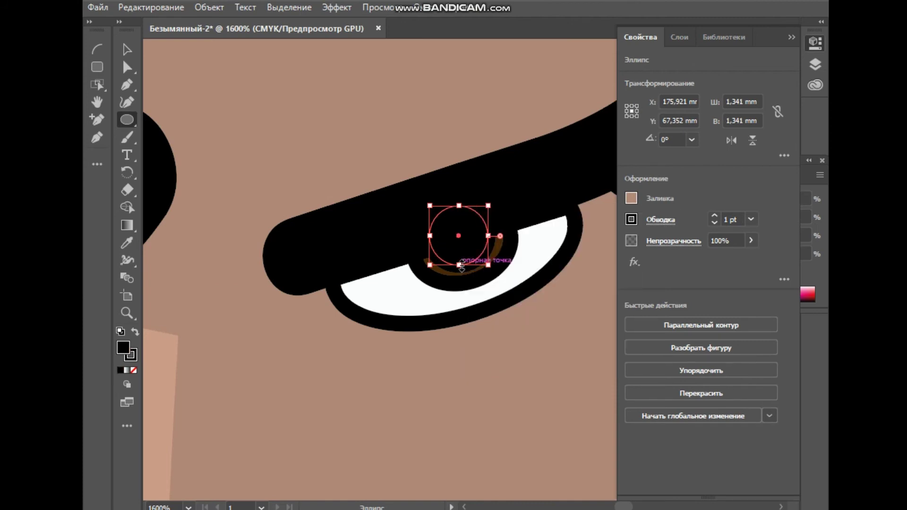
Rotate the far eye's pupil about 11° and flatten it to about 1.3 by 1.2 mm.
left_click_drag(498, 200, 483, 214)
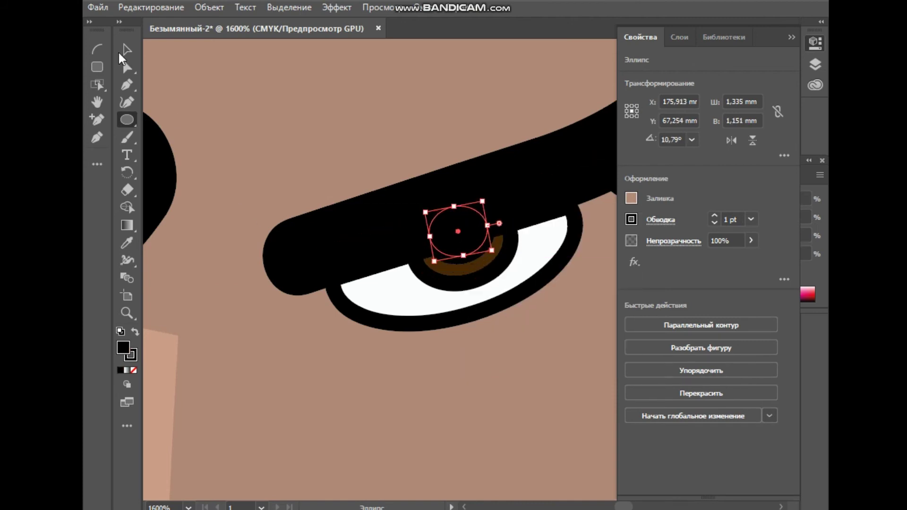
left_click(126, 49)
key("ctrl+minus")
key("ctrl+minus")
key("ctrl+minus")
key("ctrl+minus")
key("ctrl+minus")
key("ctrl+shift+a")
key("ctrl+minus")
key("ctrl+minus")
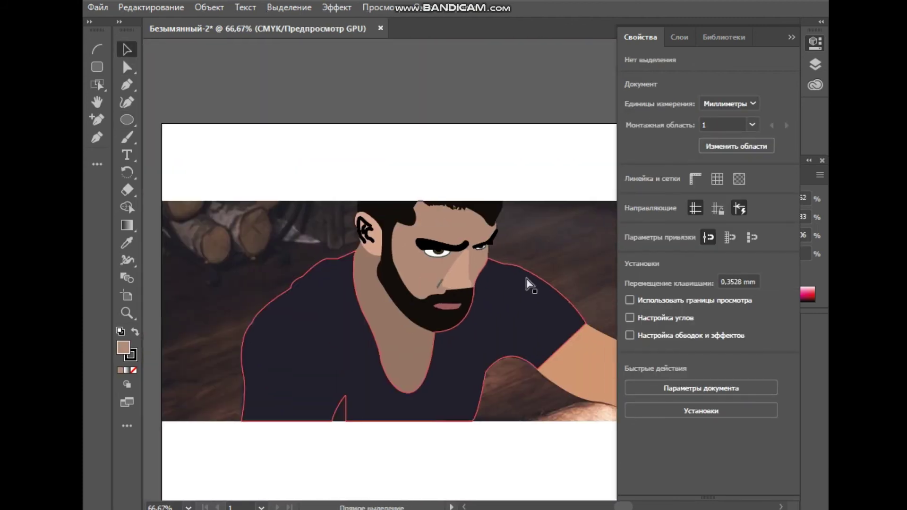
Enlarge the far eye's pupil and iris together to about 2.7 by 2.2 mm.
scroll(486, 249, "up", 12)
left_click(461, 269)
left_click(317, 359, "shift")
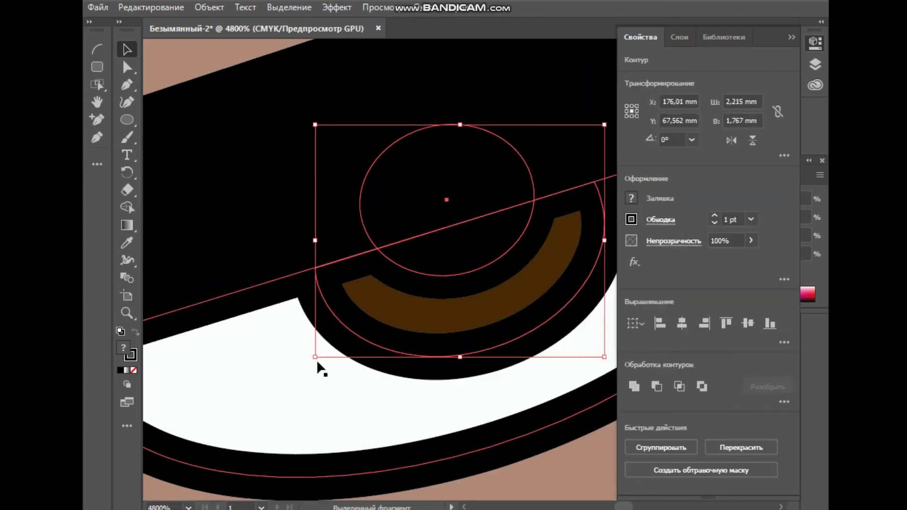
left_click_drag(314, 359, 252, 412)
scroll(430, 355, "down", 10)
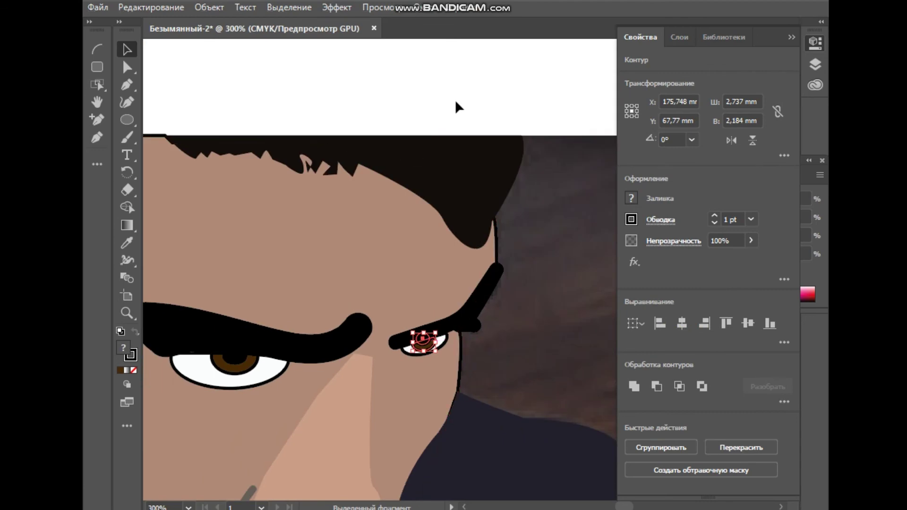
key("ctrl+shift+a")
scroll(519, 325, "down", 2)
scroll(401, 222, "up", 8)
left_click(396, 197)
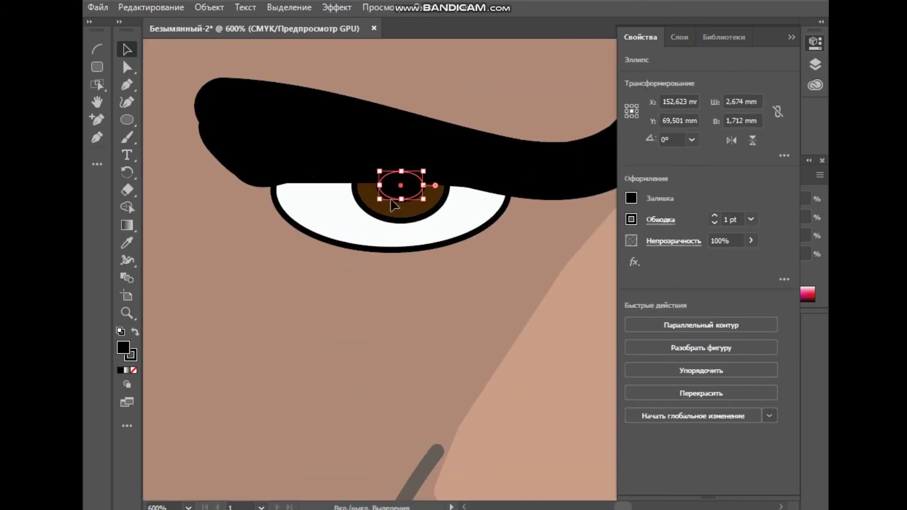
left_click(366, 208, "shift")
scroll(444, 286, "down", 5)
key("ctrl+shift+a")
scroll(446, 277, "up", 2)
left_click(447, 279)
key("ctrl+shift+a")
scroll(469, 303, "down", 5)
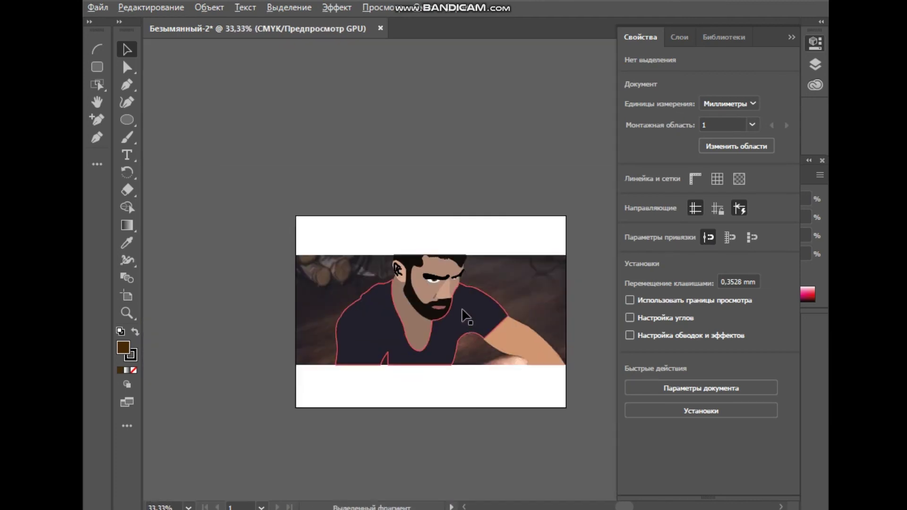
Compare the finished portrait with the photo by toggling the visibility of Слой 2.
scroll(466, 310, "up", 1)
left_click(679, 37)
left_click(643, 60)
left_click(643, 59)
left_click(643, 59)
left_click(643, 60)
left_click(643, 60)
left_click(643, 59)
Group all the drawn shapes and move the portrait up off the photo.
key("ctrl+a")
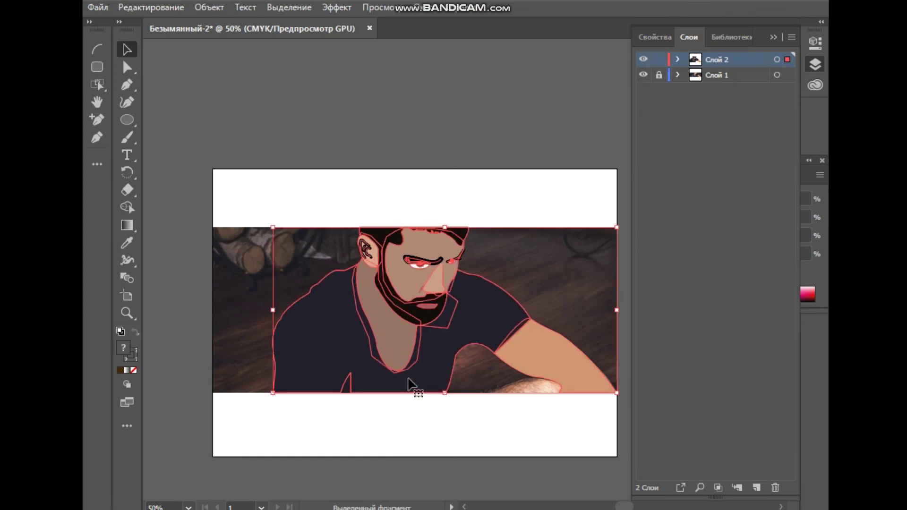
right_click(426, 375)
left_click(496, 157)
left_click(520, 176)
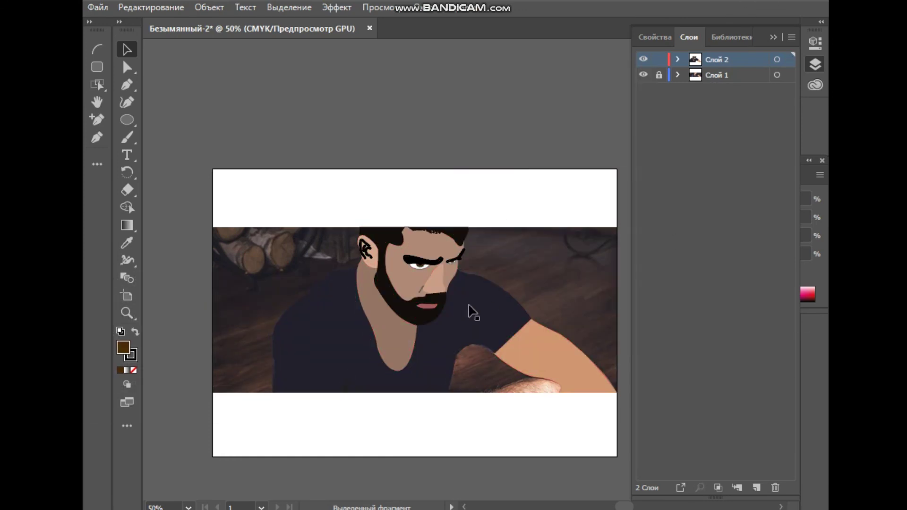
left_click_drag(472, 312, 545, 290)
left_click_drag(452, 257, 438, 71)
Unlock the photo, place it beside the vector portrait and export the side-by-side comparison as an image.
left_click(678, 75)
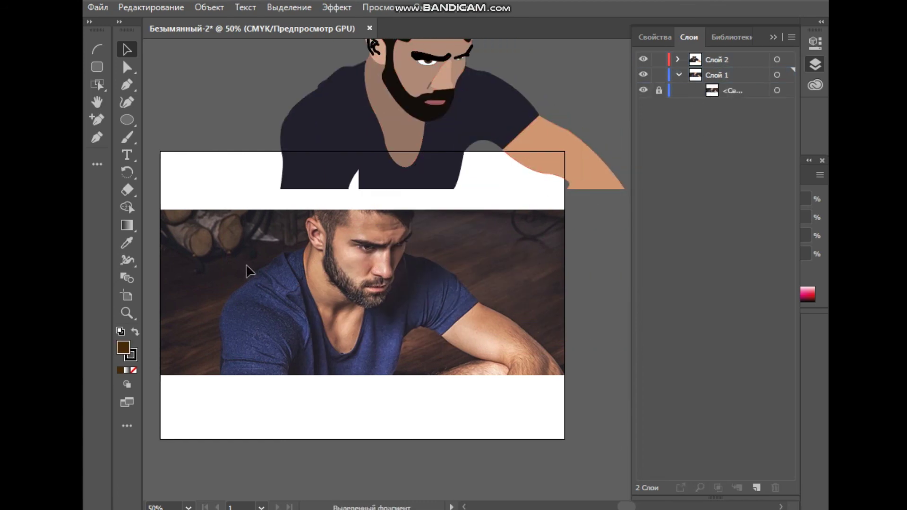
left_click_drag(382, 304, 288, 361)
key("ctrl+minus")
scroll(459, 280, "down", 2)
left_click_drag(439, 222, 513, 307)
left_click_drag(453, 308, 450, 346)
left_click_drag(367, 309, 368, 340)
left_click(562, 276)
left_click(98, 7)
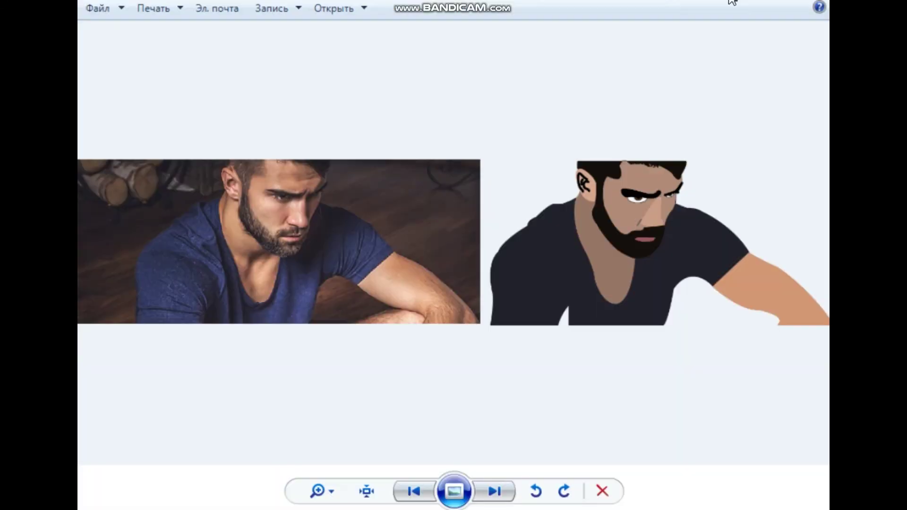